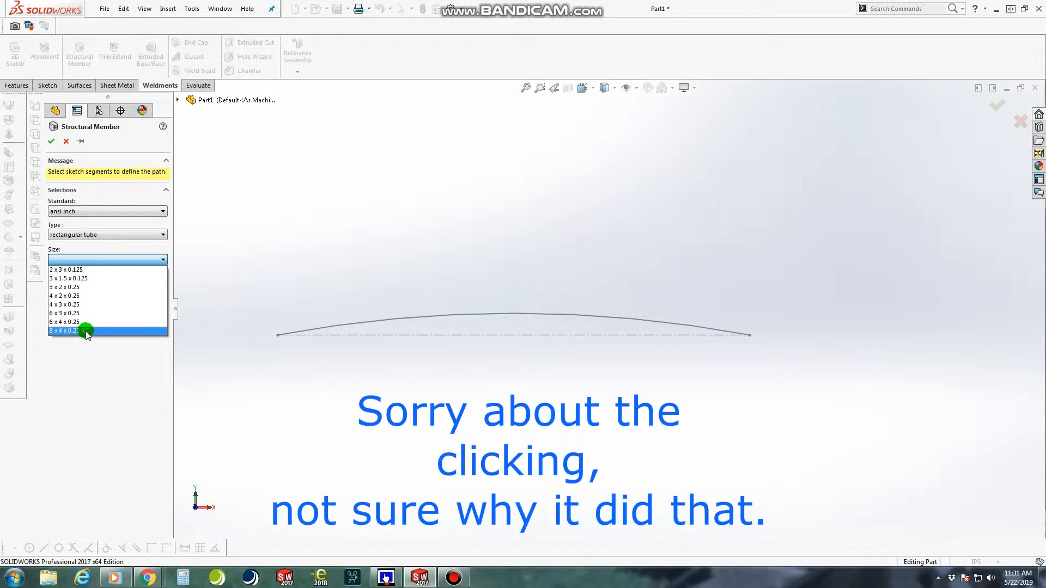
# Cancel the Structural Member command without adding a member and create a new part document.
pyautogui.click(65, 142)
pyautogui.click(65, 143)
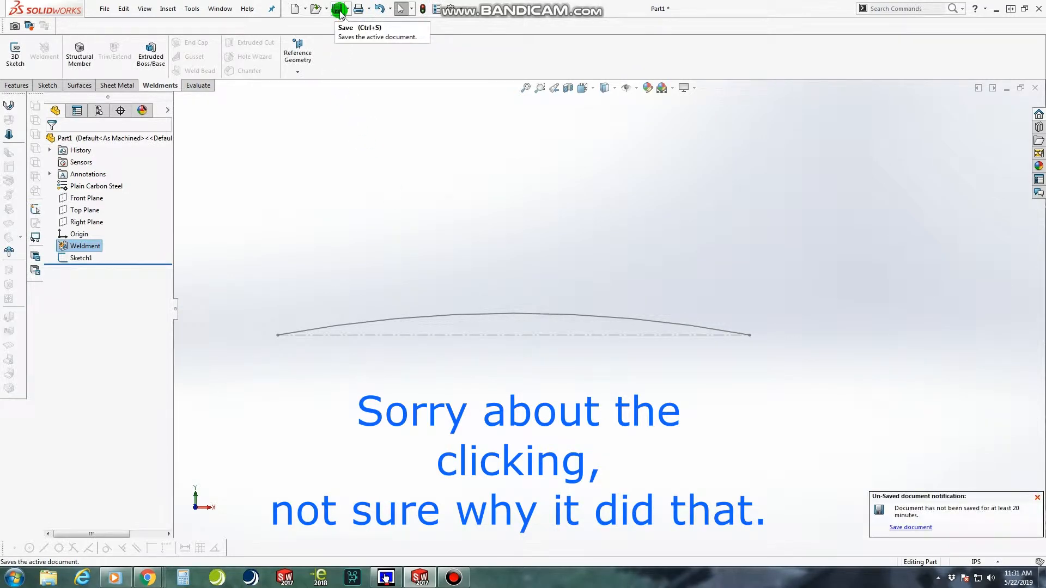
pyautogui.click(295, 9)
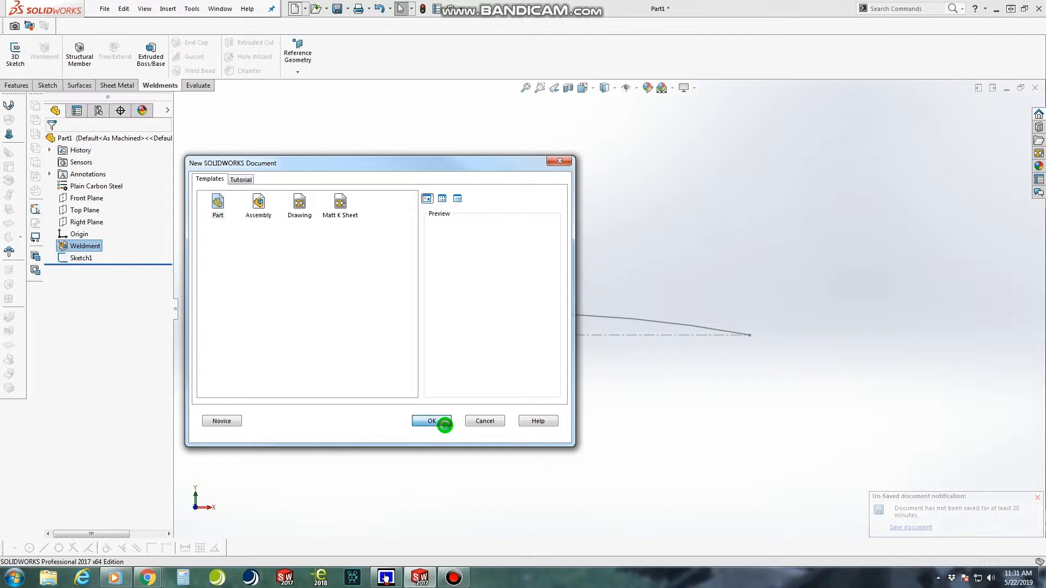
pyautogui.click(430, 421)
# Sketch a center rectangle about 5.30 by 5.73 in on the Front Plane, centered on the origin, with construction lines from midpoints.
pyautogui.click(86, 199)
pyautogui.click(92, 180)
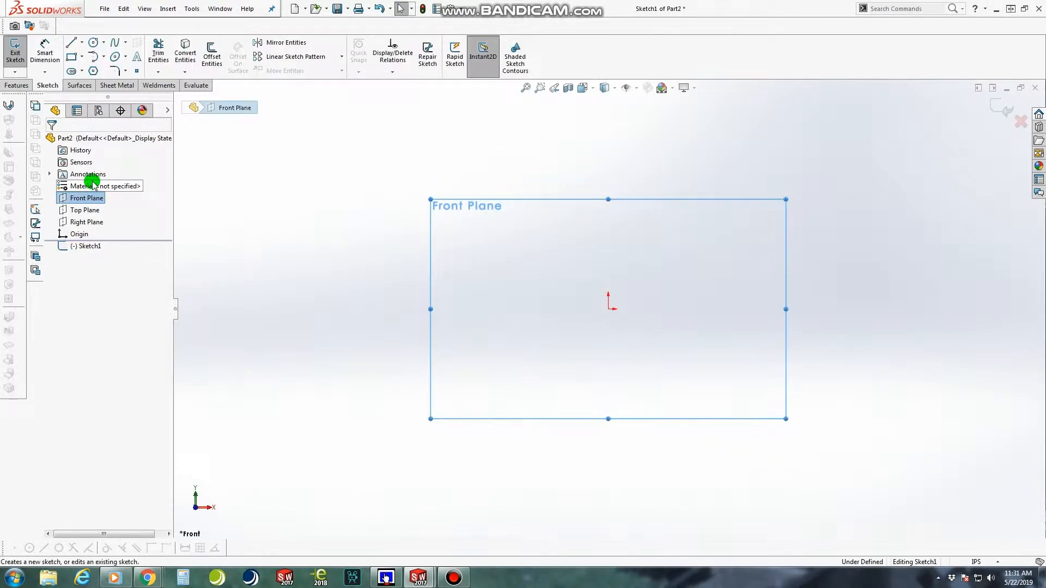
pyautogui.click(82, 57)
pyautogui.click(87, 79)
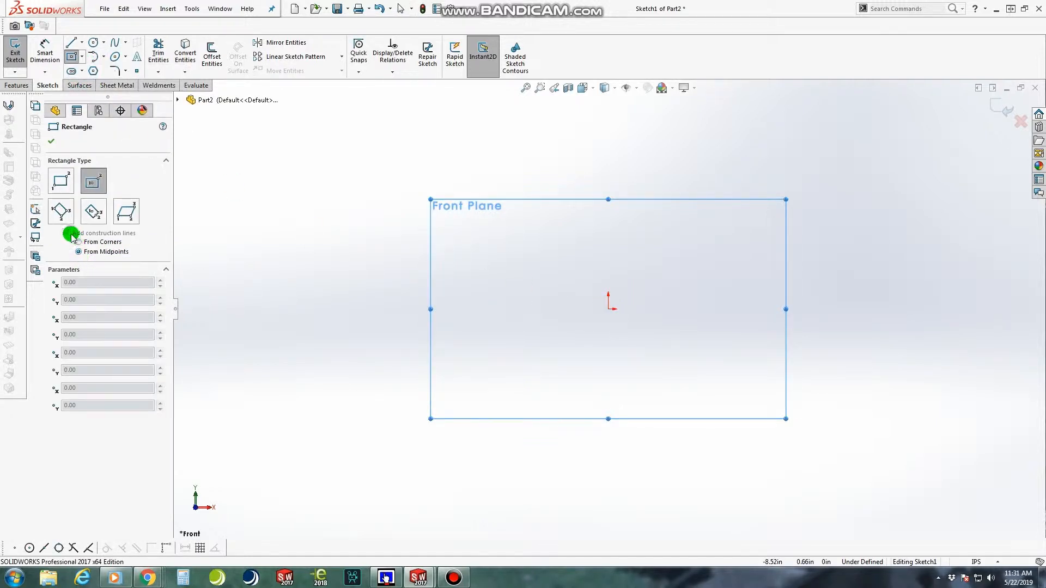
pyautogui.click(119, 235)
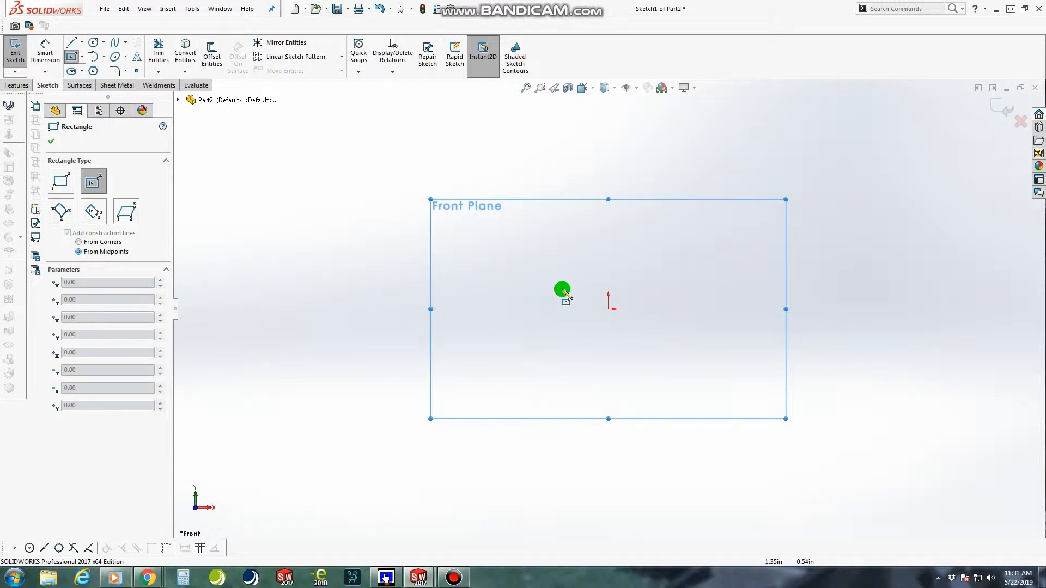
pyautogui.click(608, 308)
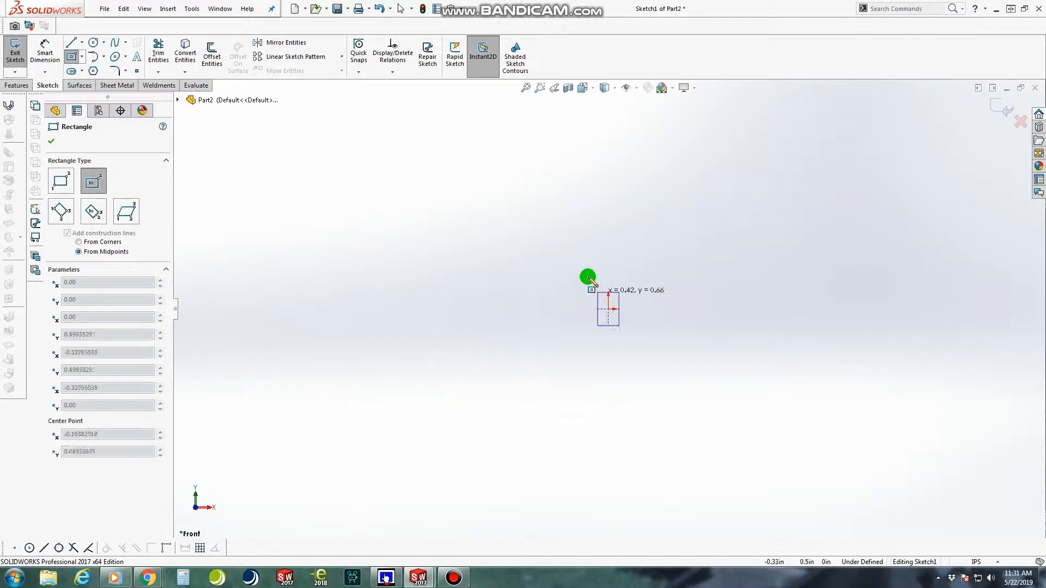
pyautogui.click(474, 164)
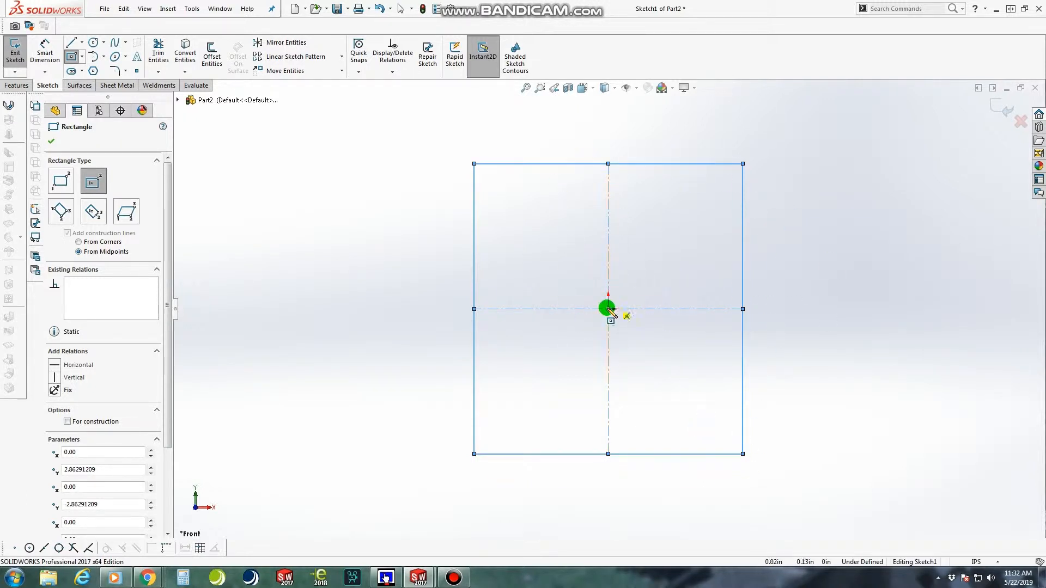
pyautogui.click(49, 140)
# Dimension the rectangle's width between its two vertical sides as 1.5 in.
pyautogui.click(45, 52)
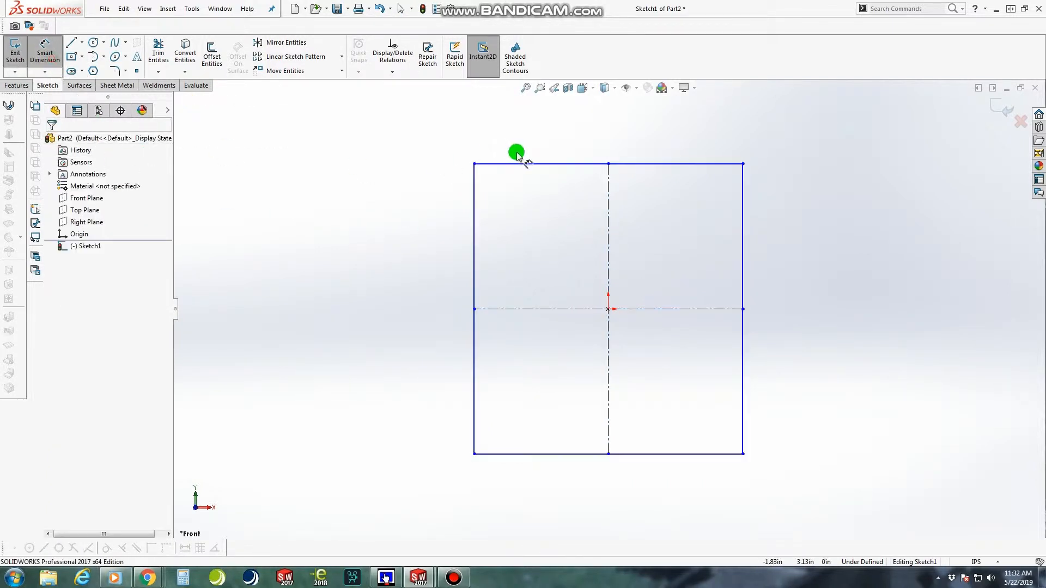
pyautogui.click(474, 188)
pyautogui.click(743, 210)
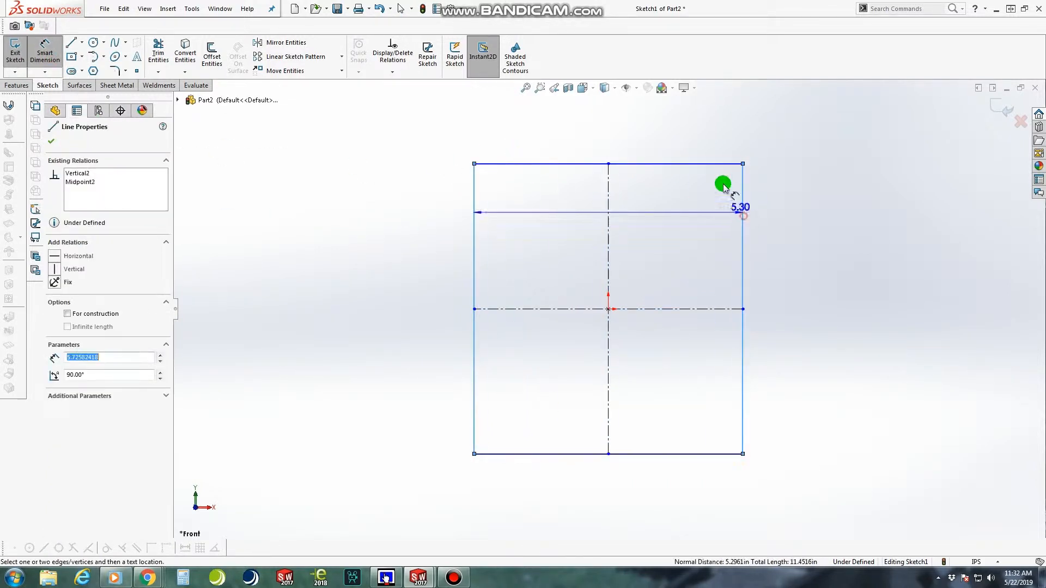
pyautogui.click(648, 132)
pyautogui.write('1.')
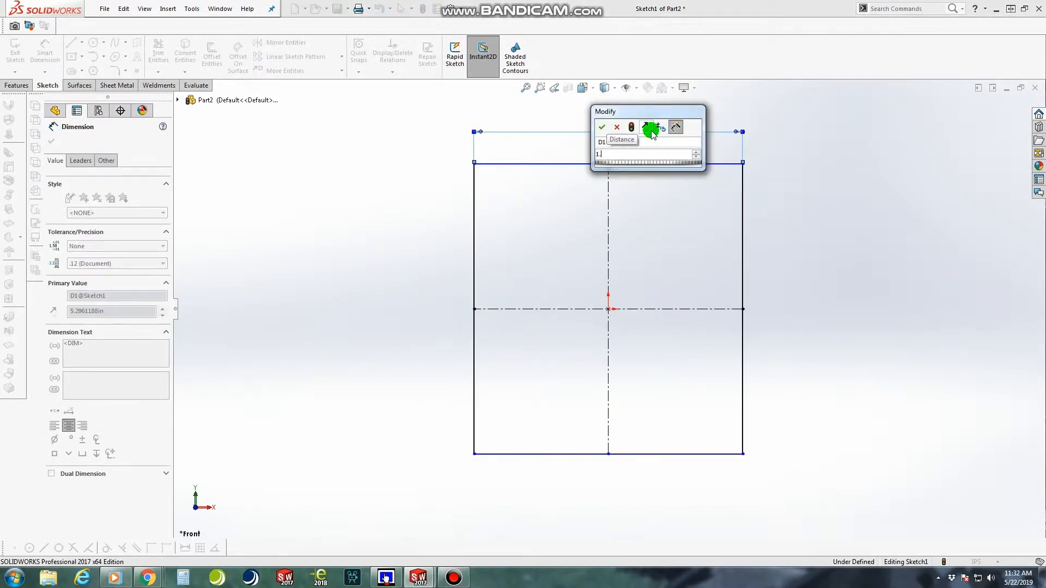
pyautogui.write('5')
pyautogui.press('Return')
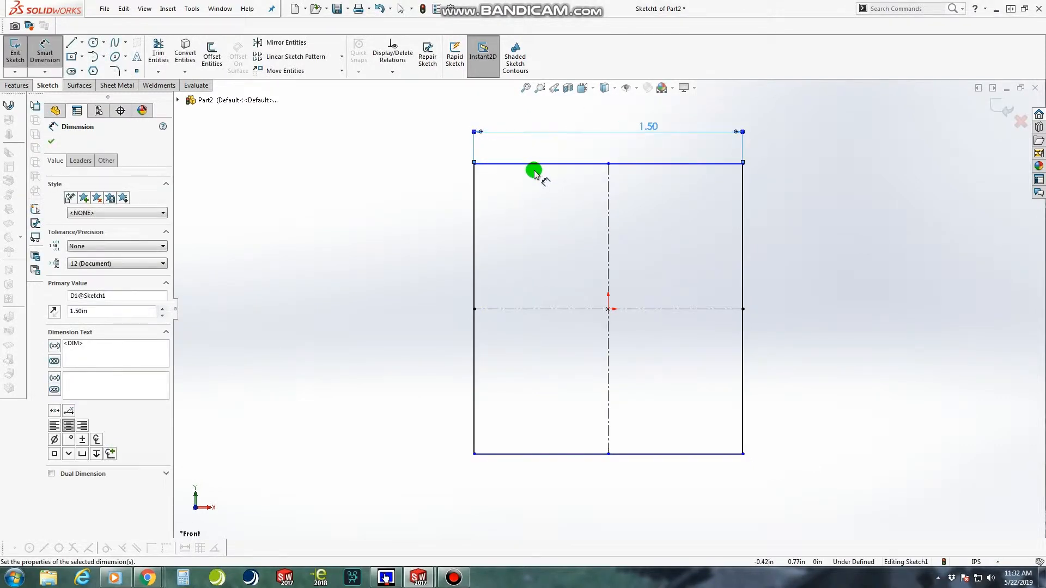
# Dimension the rectangle's height between its upper and lower edges as 3 in.
pyautogui.click(534, 164)
pyautogui.click(528, 454)
pyautogui.click(405, 303)
pyautogui.write('3')
pyautogui.press('Return')
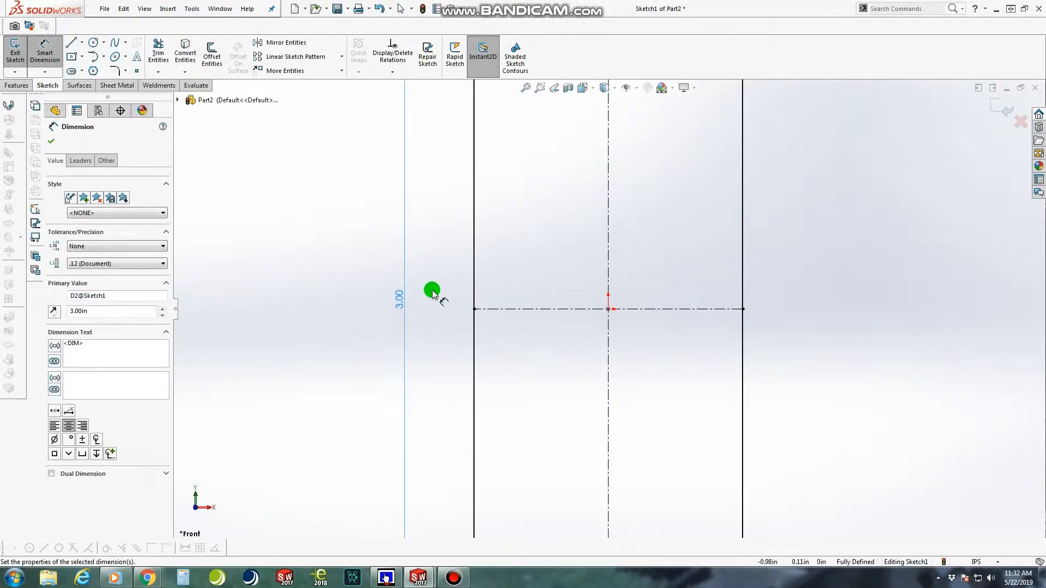
pyautogui.press('f')
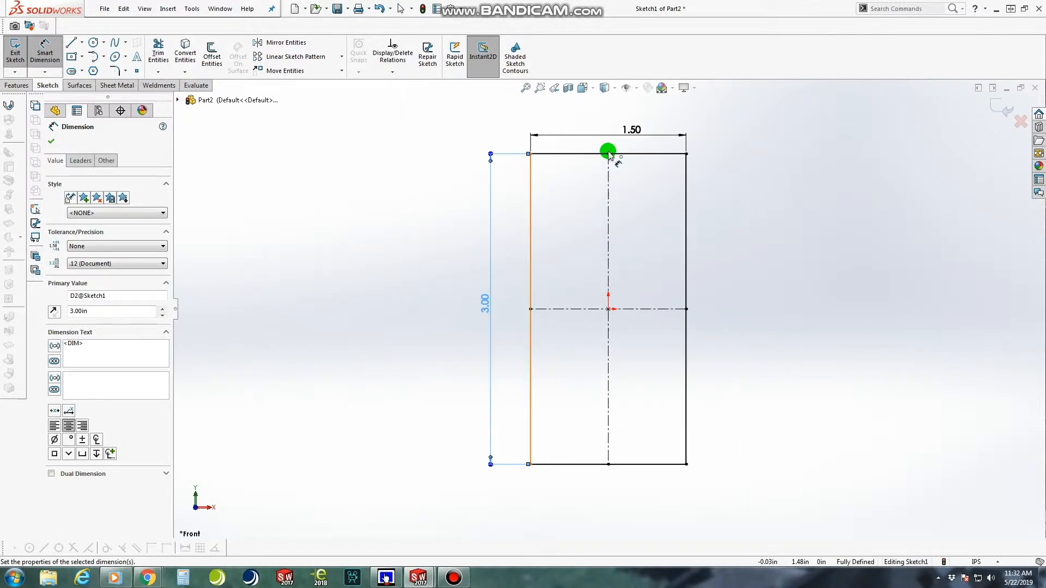
# Change the rectangle's width to 0.75 in and its height to 1.5 in.
pyautogui.doubleClick(632, 134)
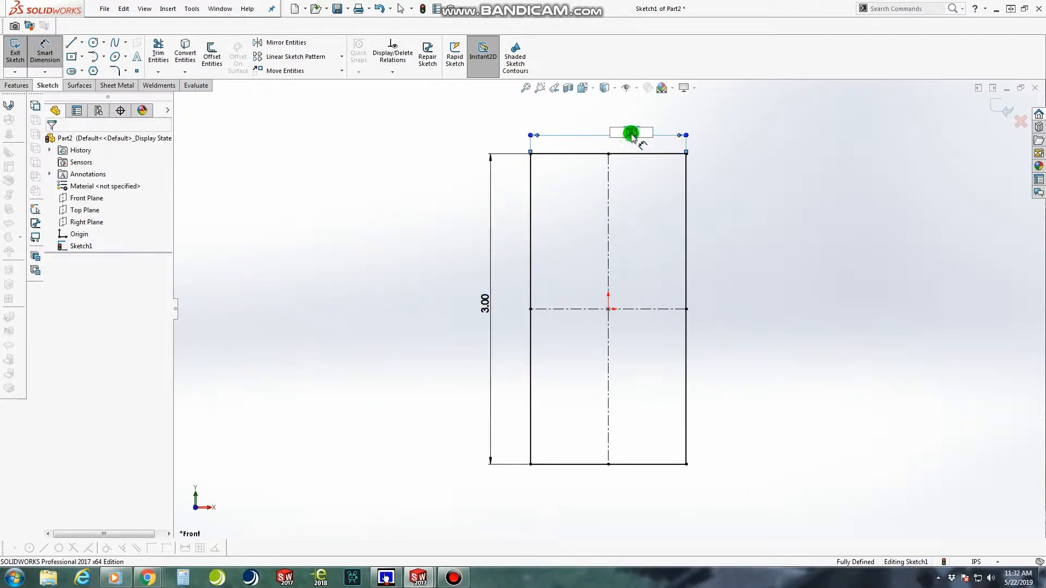
pyautogui.write('.75')
pyautogui.press('Return')
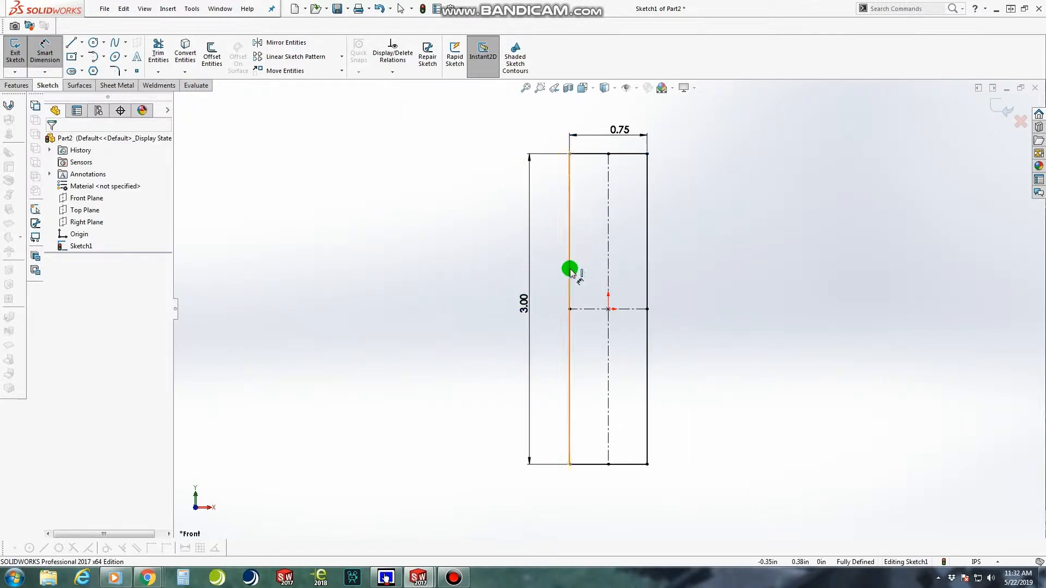
pyautogui.click(520, 309)
pyautogui.doubleClick(521, 309)
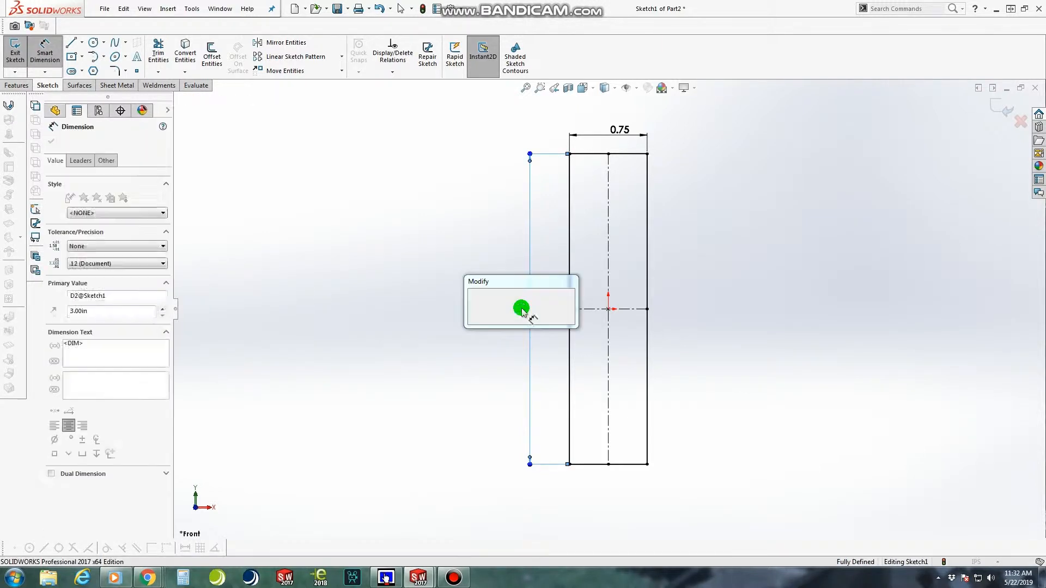
pyautogui.write('1.5')
pyautogui.press('Return')
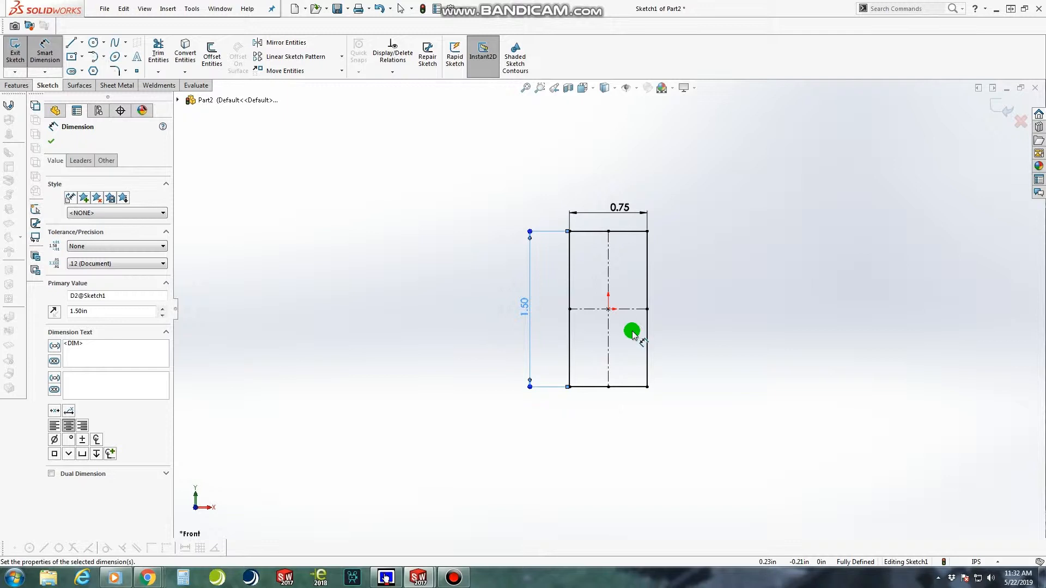
pyautogui.click(332, 205)
# Offset the whole rectangle inward by 0.13 in with a dimension to form the tube wall, and exit the sketch.
pyautogui.click(210, 61)
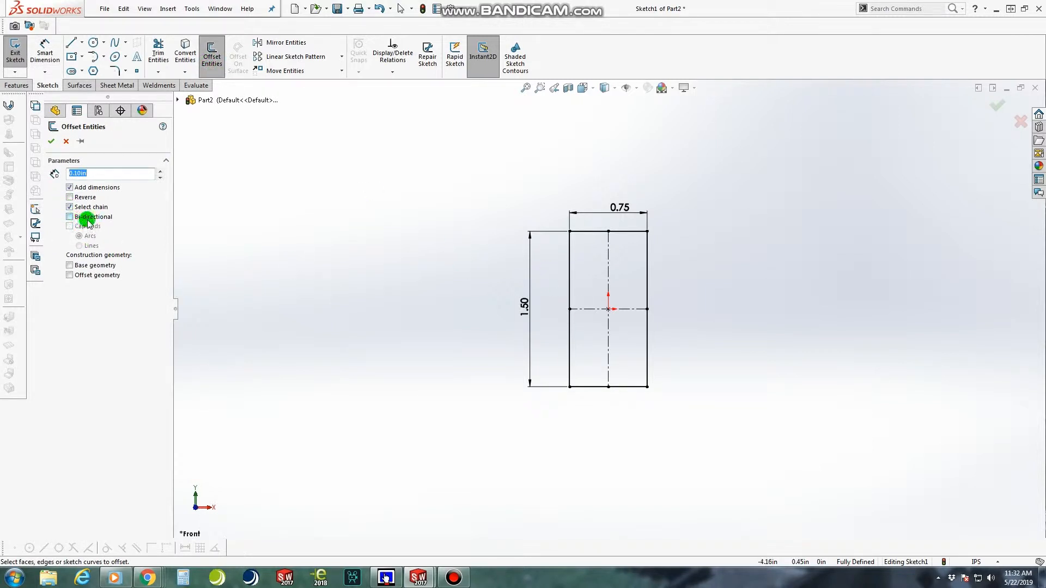
pyautogui.click(594, 231)
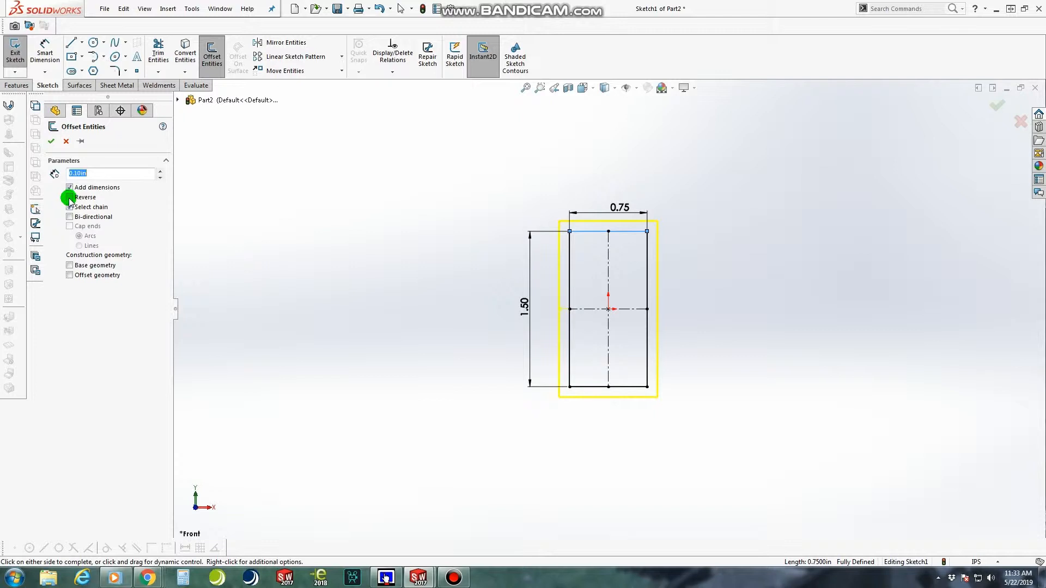
pyautogui.click(70, 197)
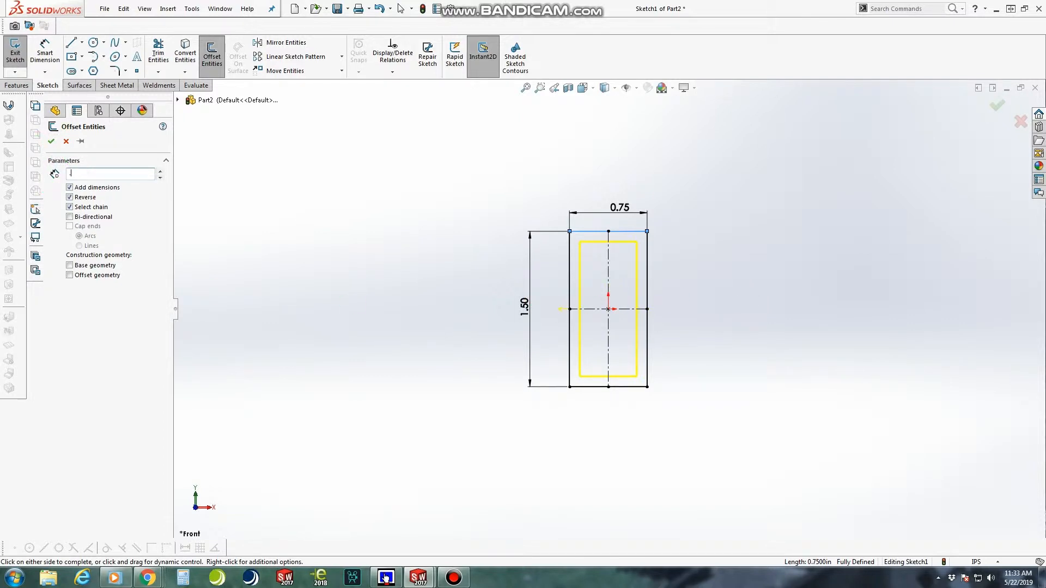
pyautogui.click(52, 144)
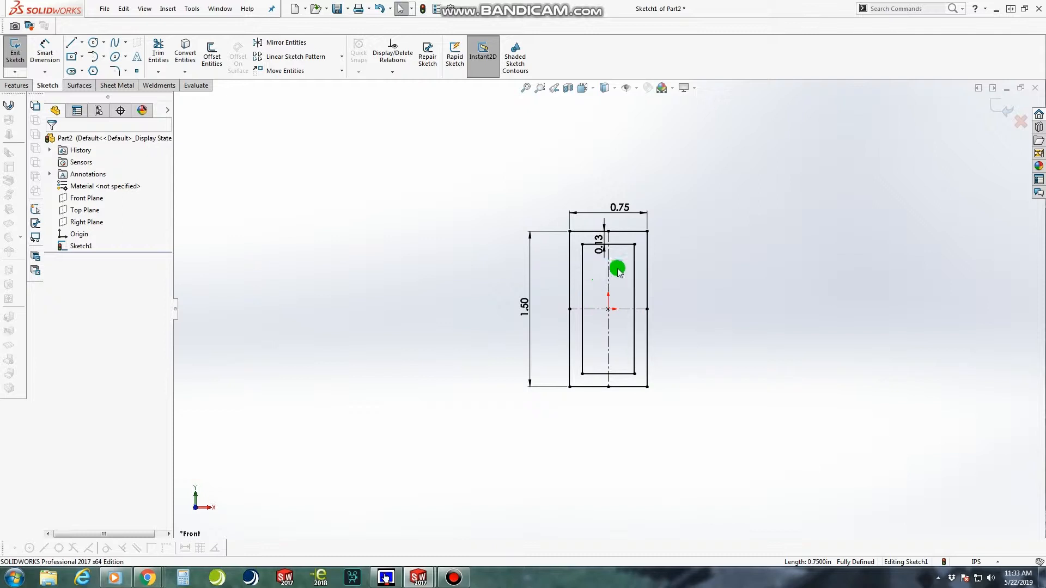
pyautogui.click(16, 58)
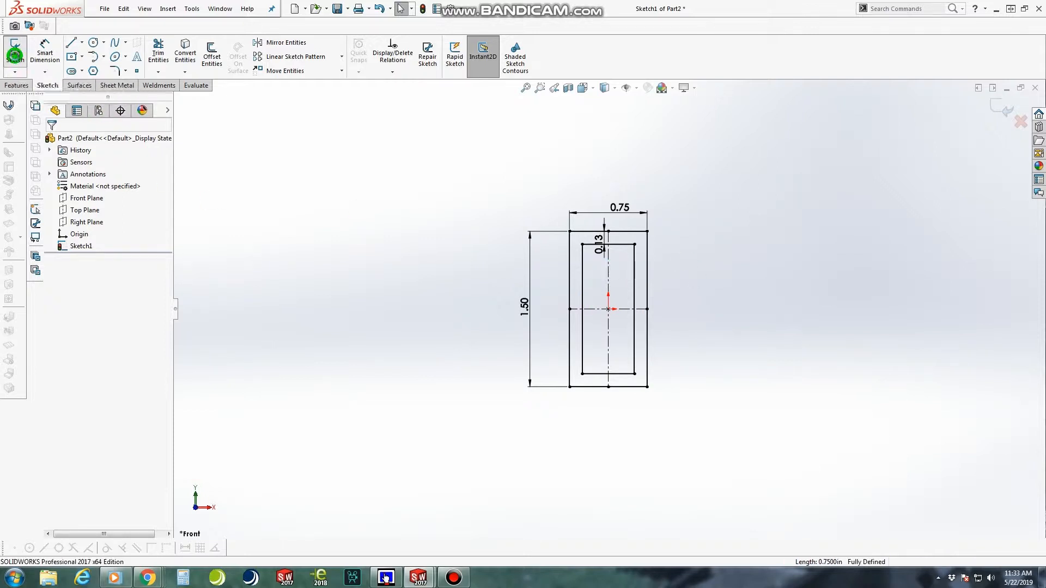
# Select the tube profile sketch and start saving the part under a new name with file type Lib Feat Part (*.sldlfp).
pyautogui.click(571, 308)
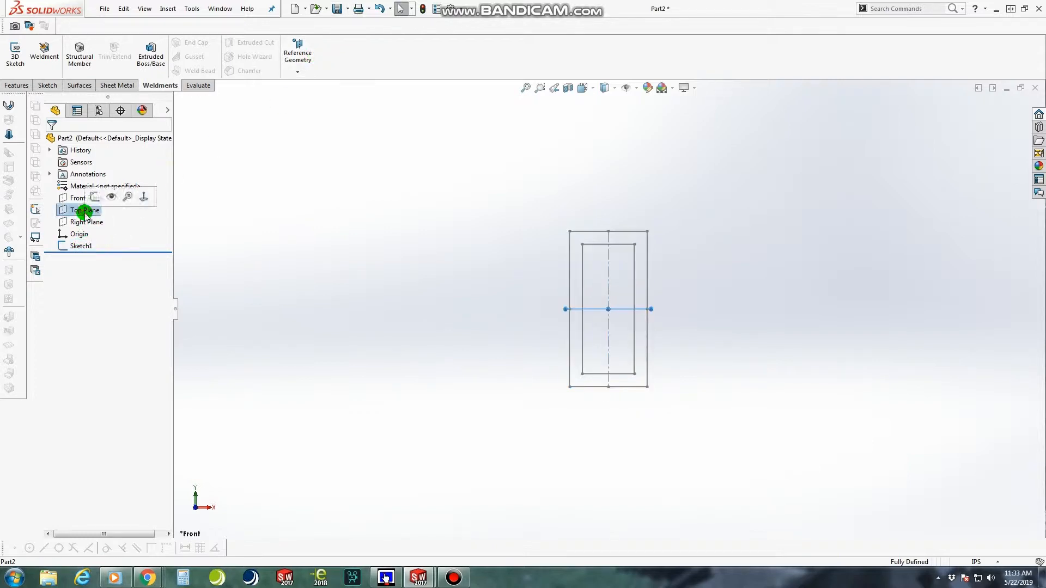
pyautogui.click(86, 246)
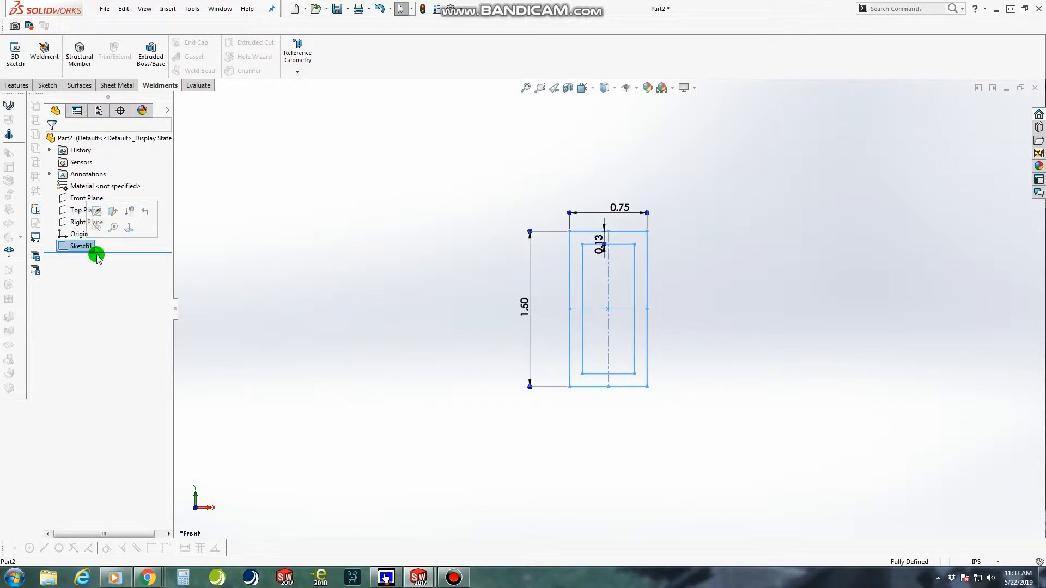
pyautogui.click(348, 10)
pyautogui.click(353, 35)
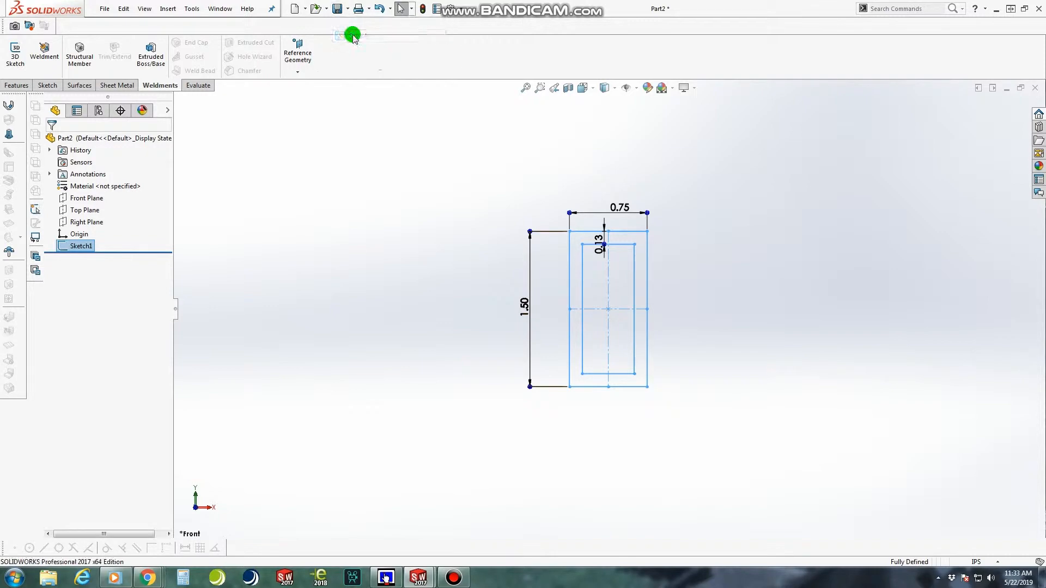
pyautogui.click(484, 447)
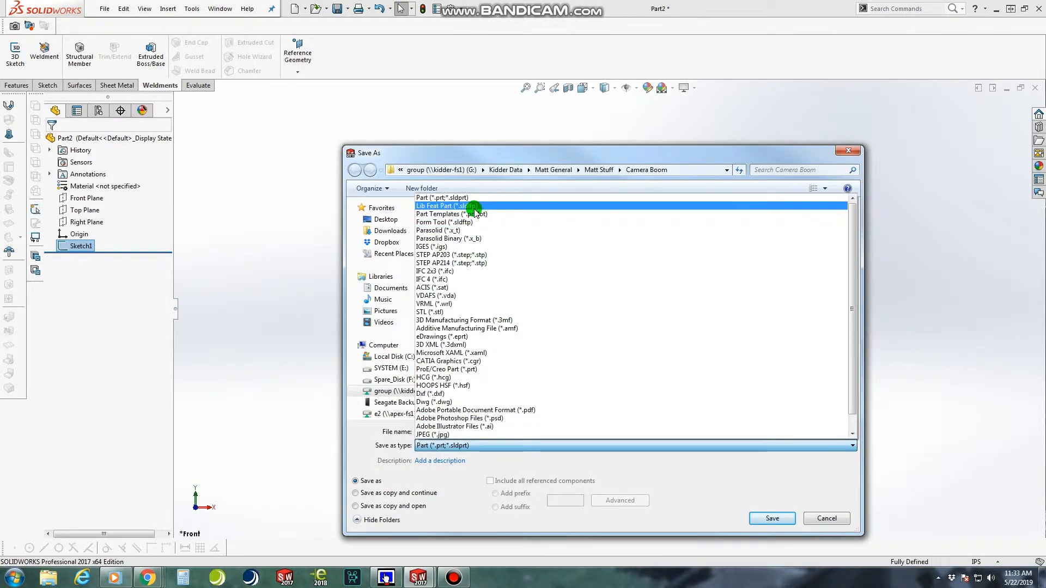
pyautogui.click(473, 207)
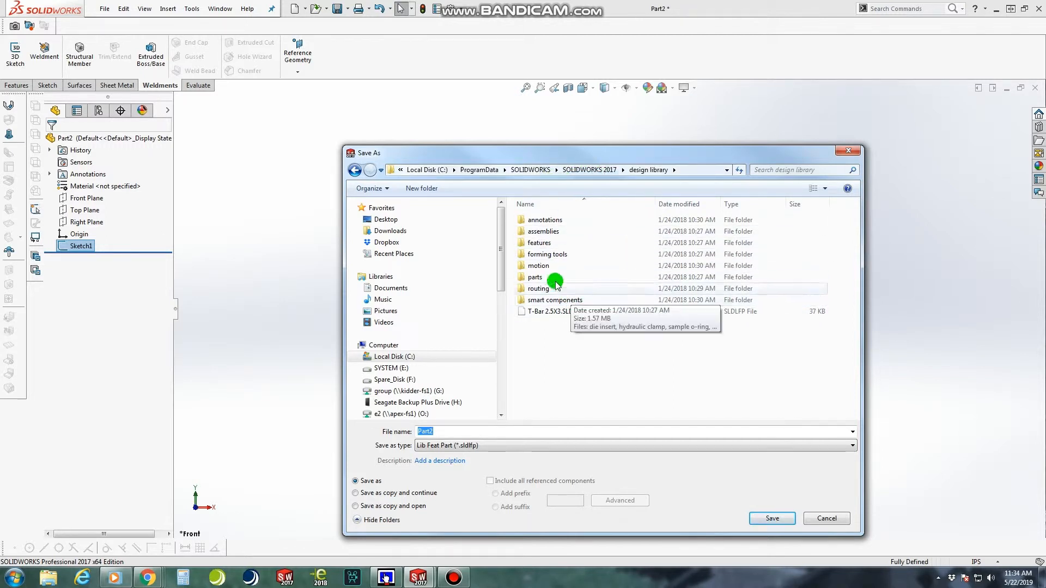
# Browse the save location to Local Disk (C:) > Program Files > SOLIDWORKS Corp > SOLIDWORKS > lang > english.
pyautogui.click(431, 170)
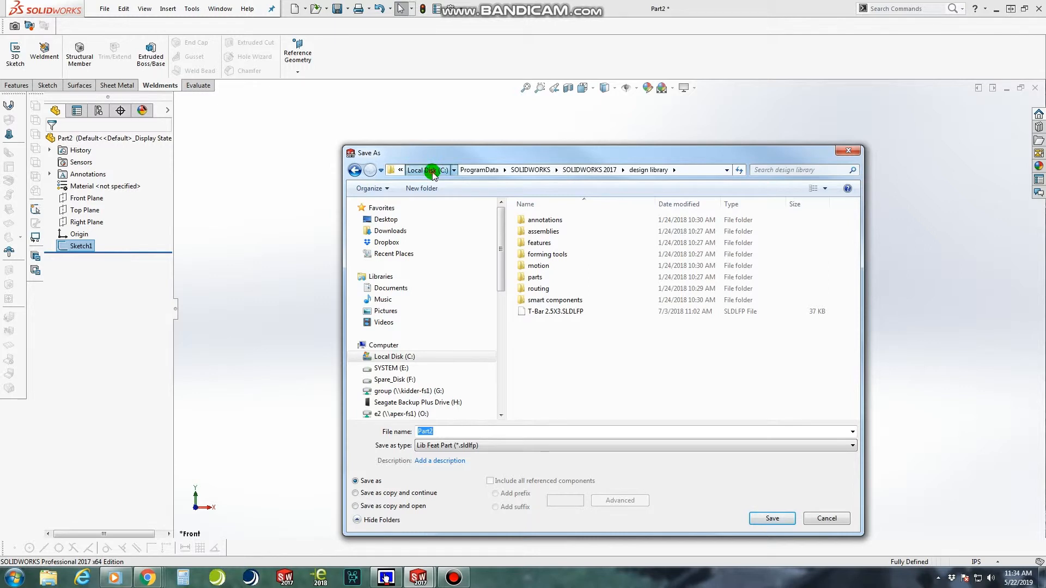
pyautogui.doubleClick(563, 301)
pyautogui.scroll(-2, 572, 316)
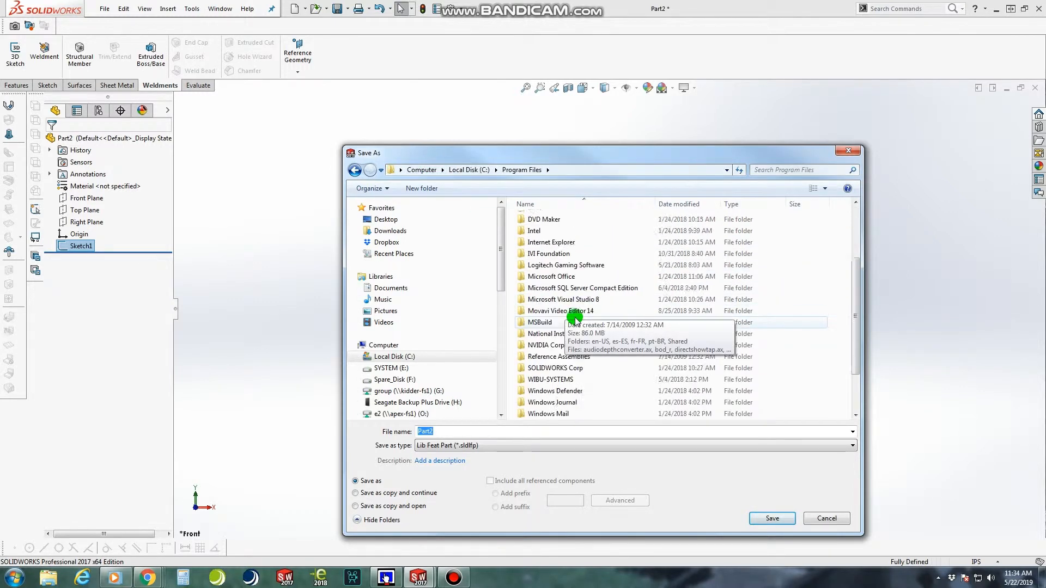
pyautogui.scroll(-1, 575, 319)
pyautogui.doubleClick(573, 334)
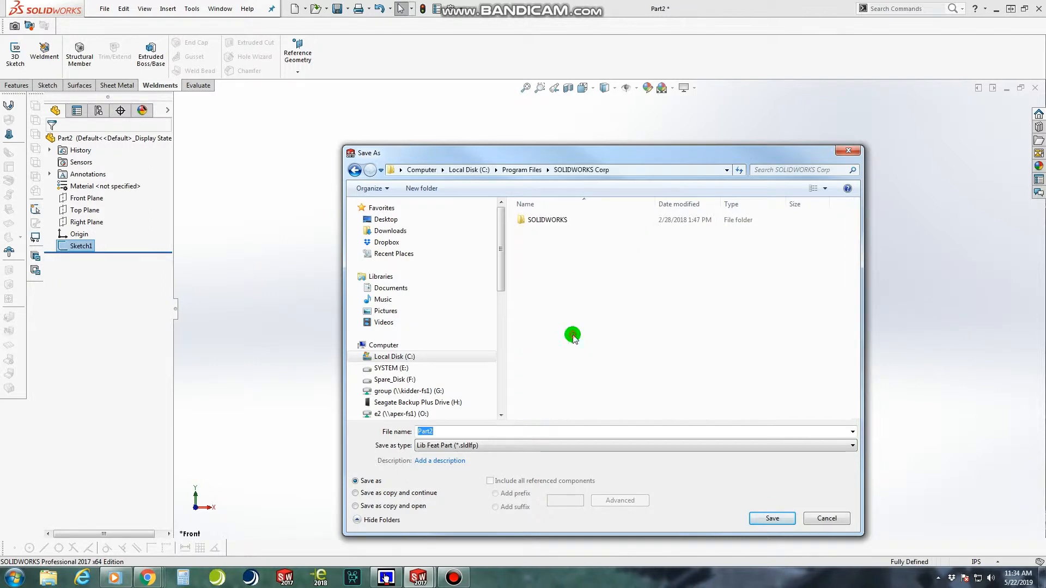
pyautogui.doubleClick(563, 221)
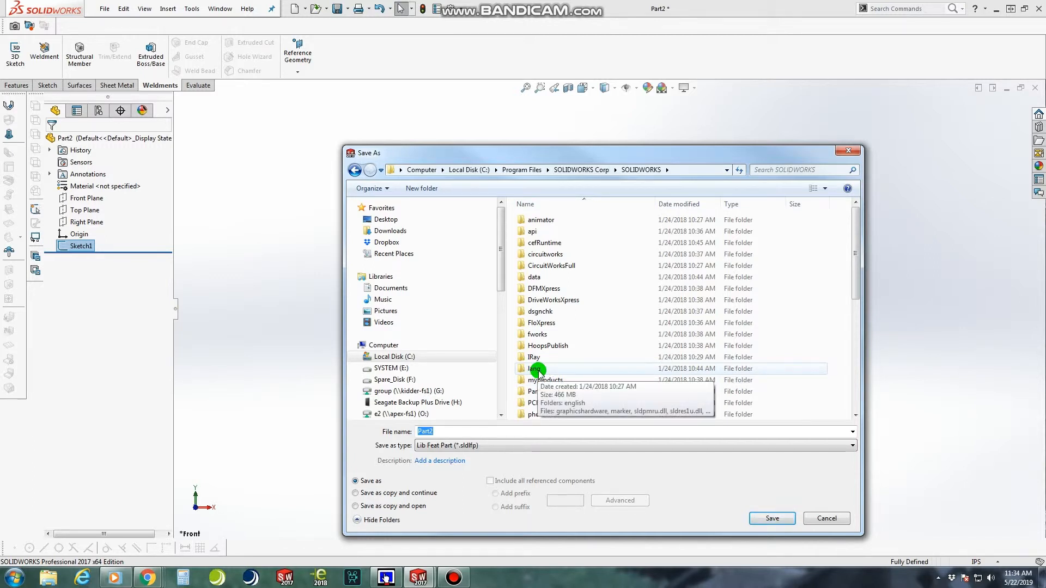
pyautogui.doubleClick(536, 370)
pyautogui.doubleClick(540, 220)
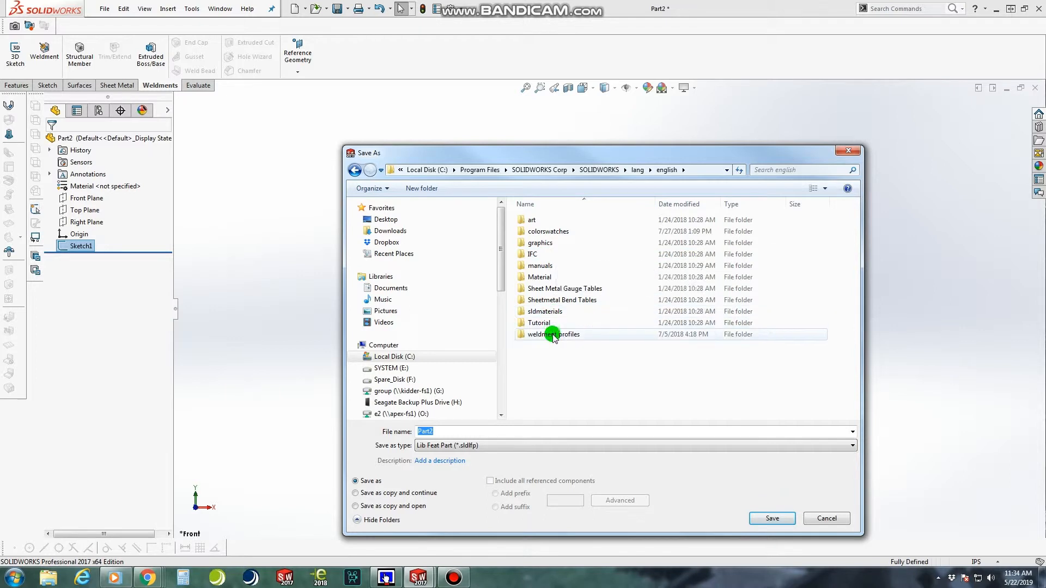
# Set the save location to the rectangular tube folder inside weldment profiles > ansi inch.
pyautogui.click(553, 338)
pyautogui.rightClick(552, 336)
pyautogui.press('Escape')
pyautogui.doubleClick(554, 335)
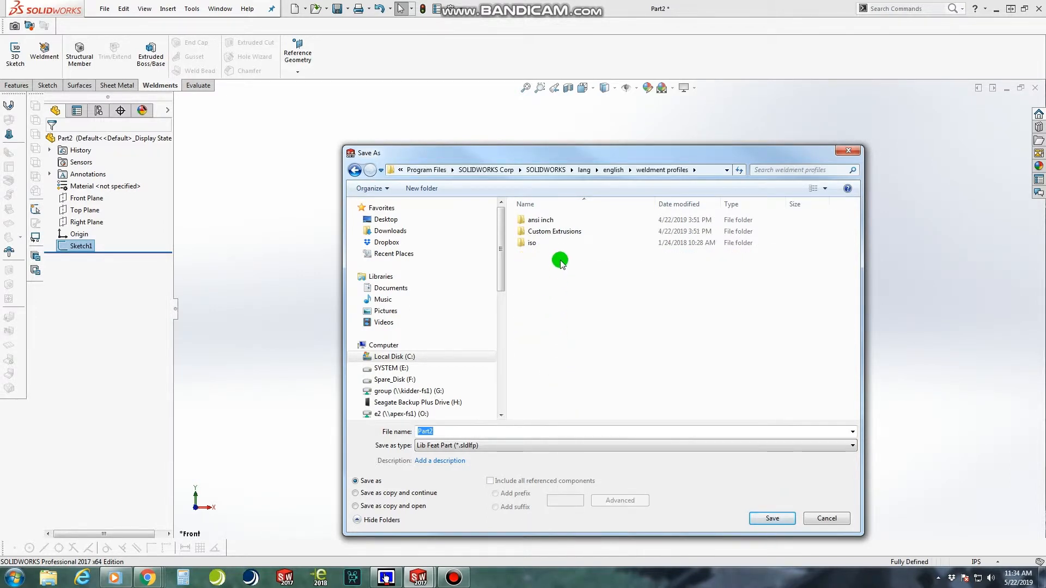
pyautogui.doubleClick(545, 221)
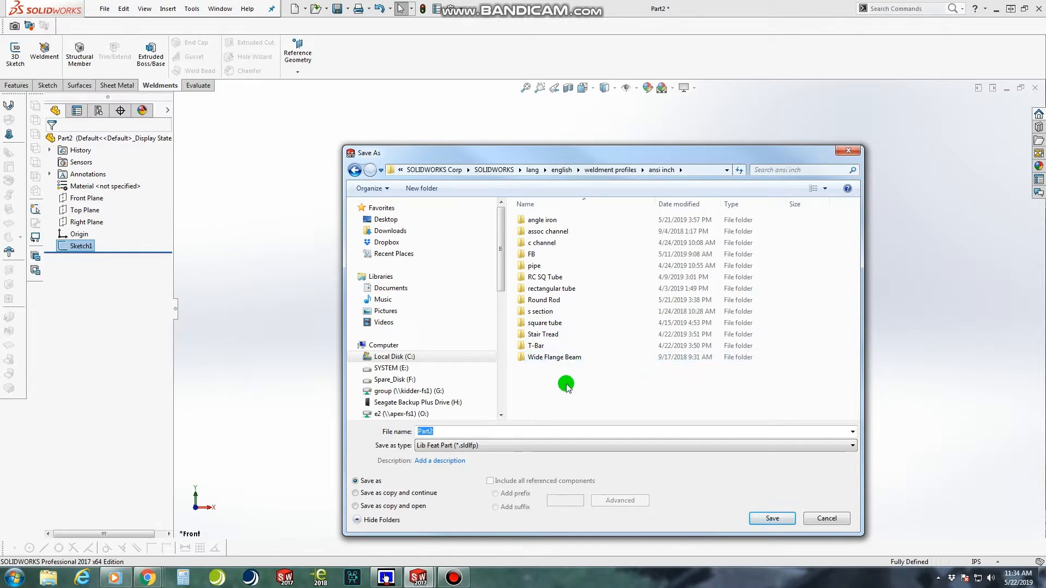
pyautogui.click(546, 290)
pyautogui.doubleClick(547, 290)
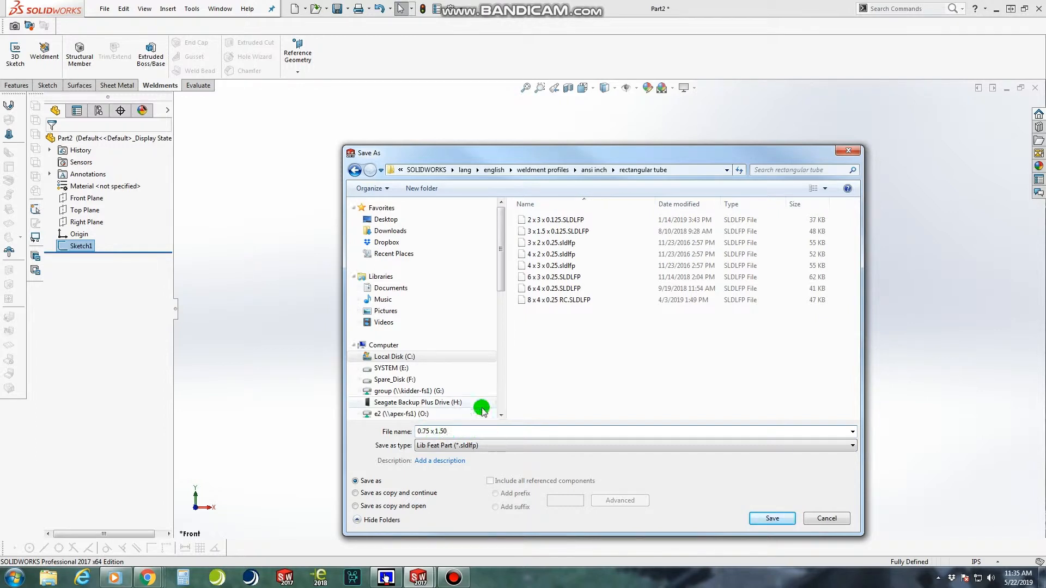
# Save the profile as library feature part 0.75 x 1.50 in the rectangular tube folder.
pyautogui.click(779, 520)
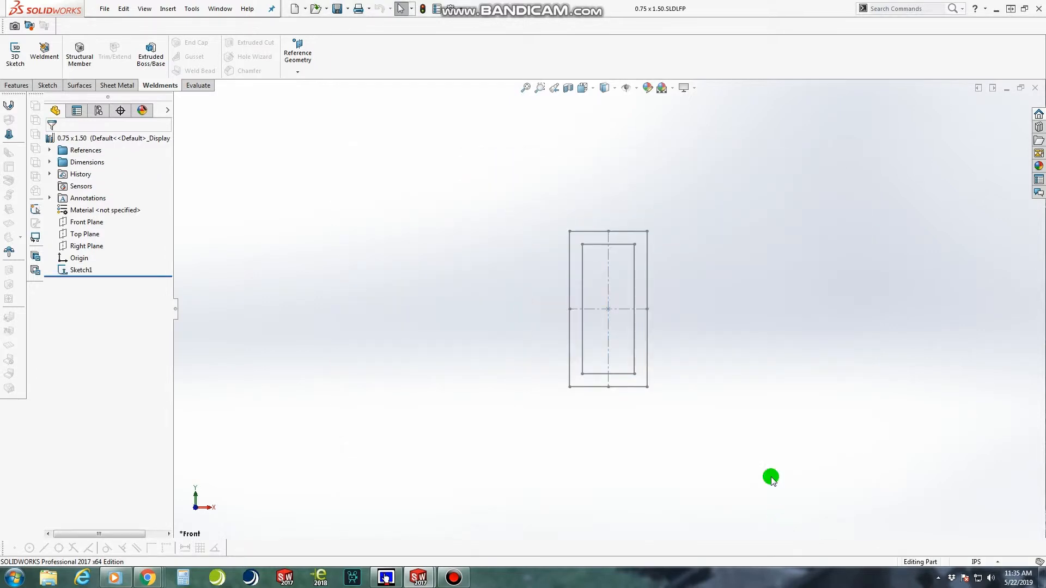
pyautogui.click(62, 272)
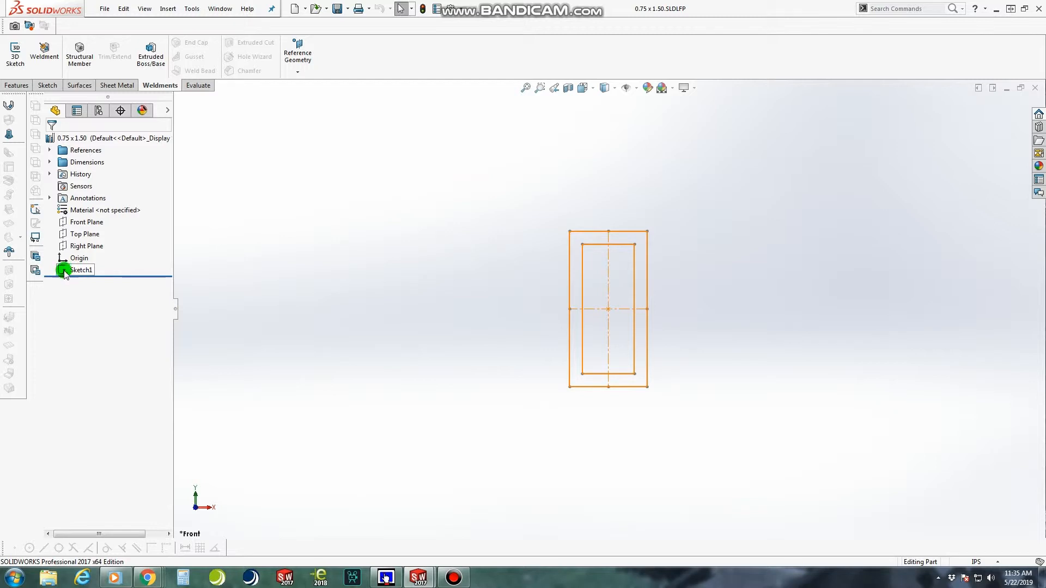
pyautogui.click(715, 394)
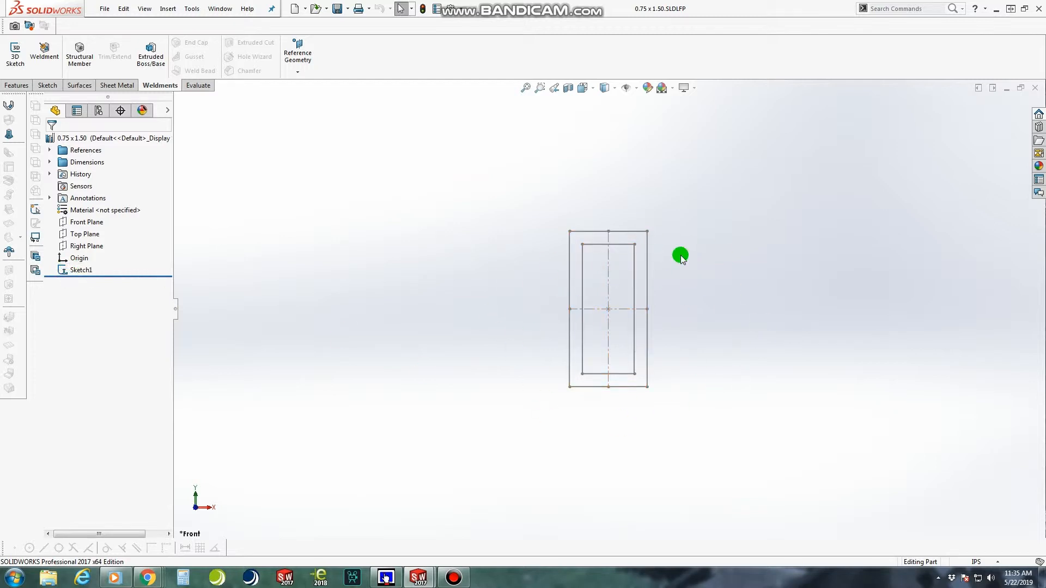
# Switch to Part1 and set up a structural member with standard ansi inch, type rectangular tube and size 0.75 x 1.50.
pyautogui.moveTo(418, 578)
pyautogui.click(358, 491)
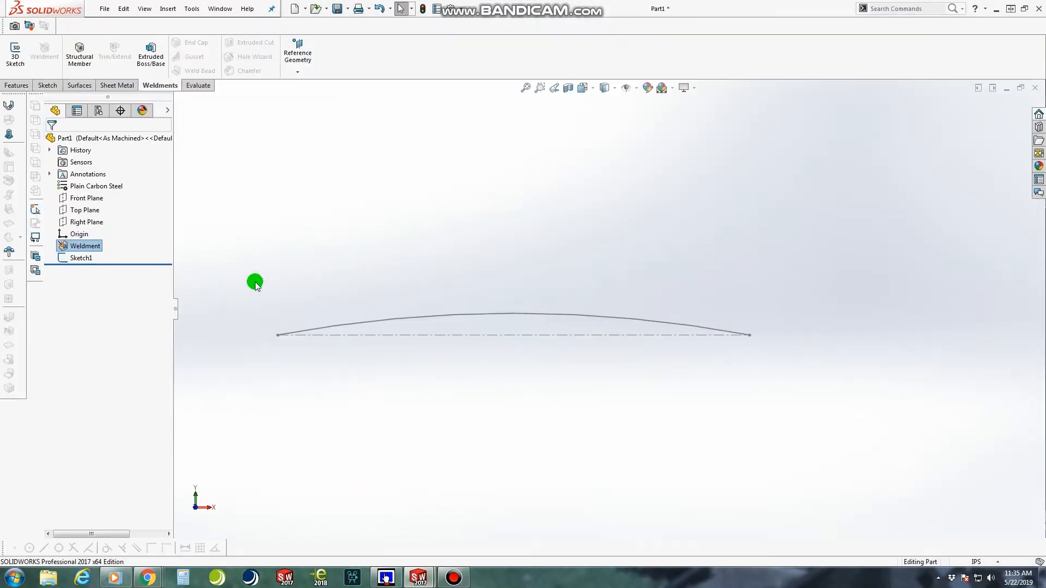
pyautogui.click(82, 56)
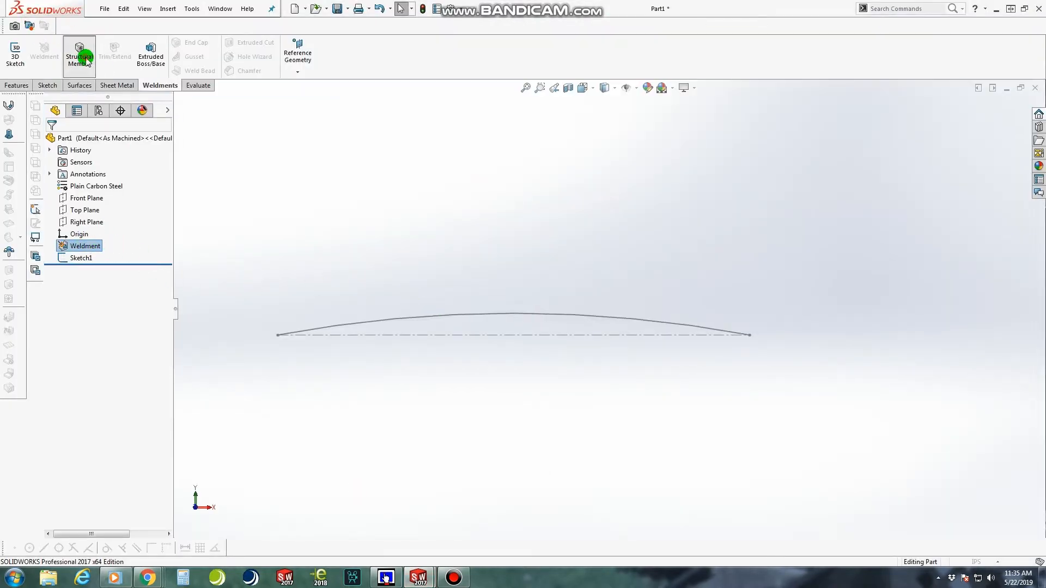
pyautogui.click(94, 260)
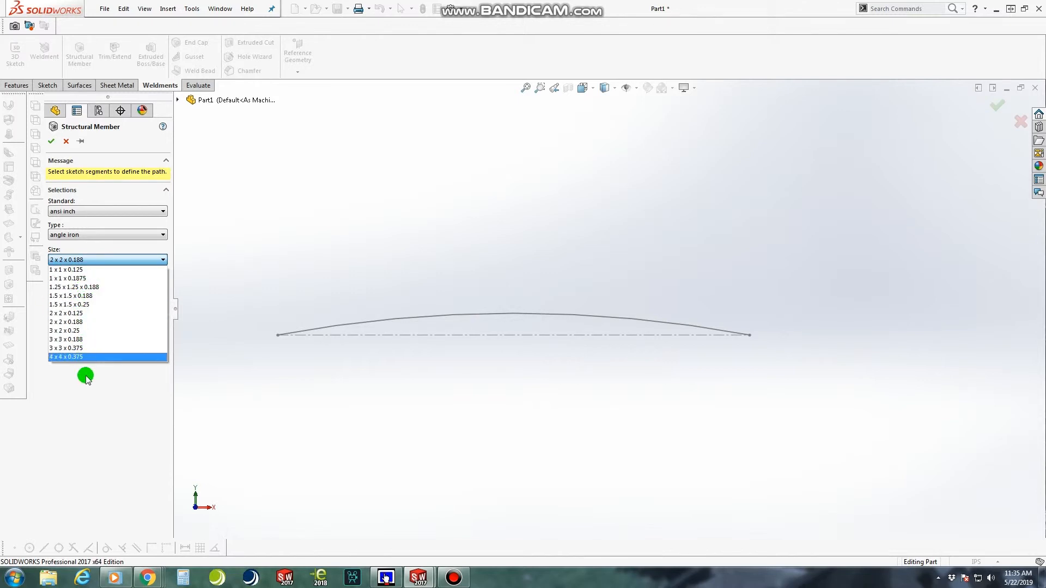
pyautogui.click(266, 395)
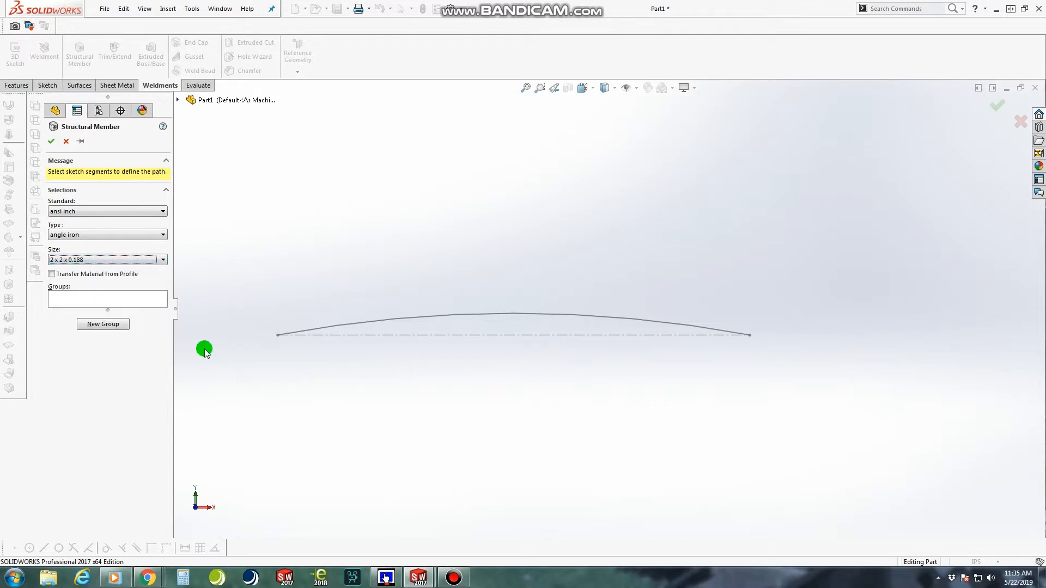
pyautogui.click(110, 240)
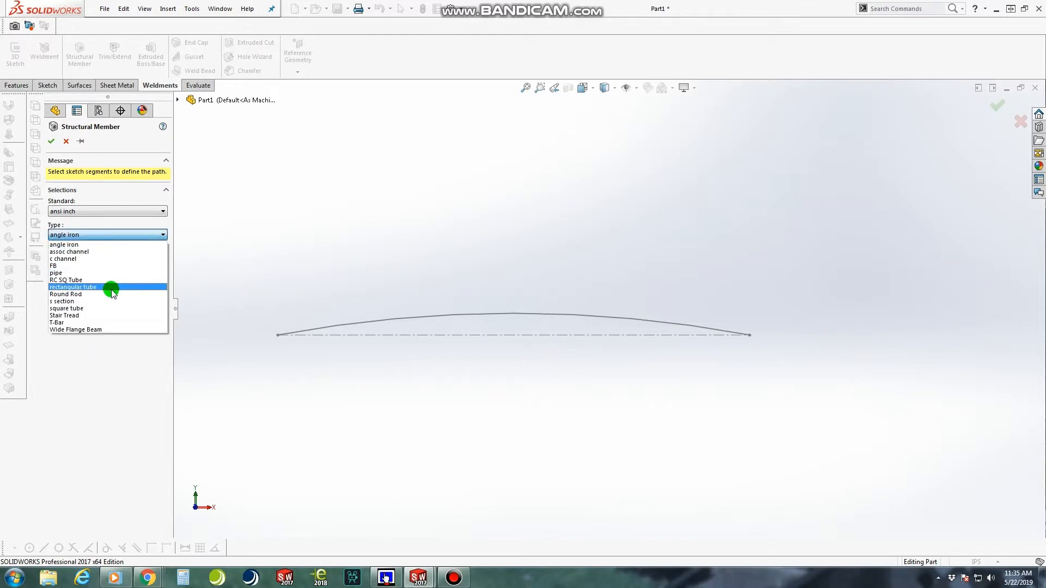
pyautogui.click(112, 289)
pyautogui.click(105, 260)
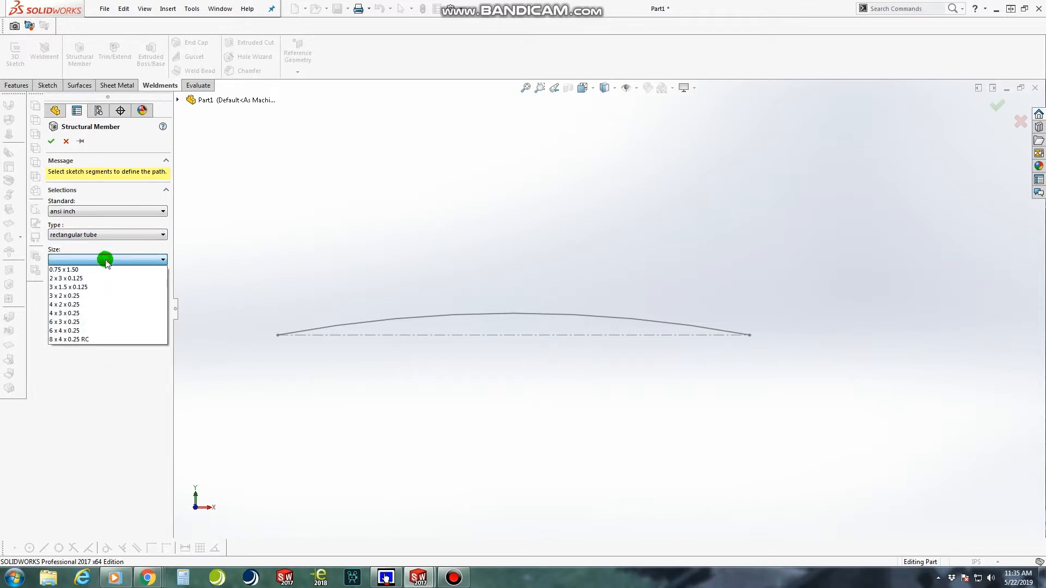
pyautogui.click(105, 270)
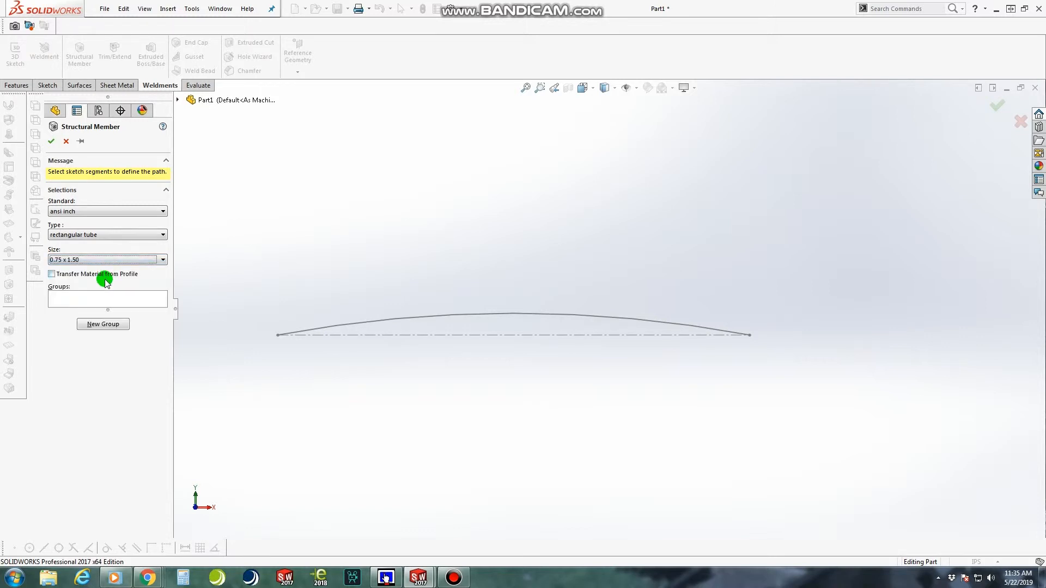
# Use the sketched arc as the member's path and locate the profile by the midpoint of its outer bottom edge.
pyautogui.click(133, 299)
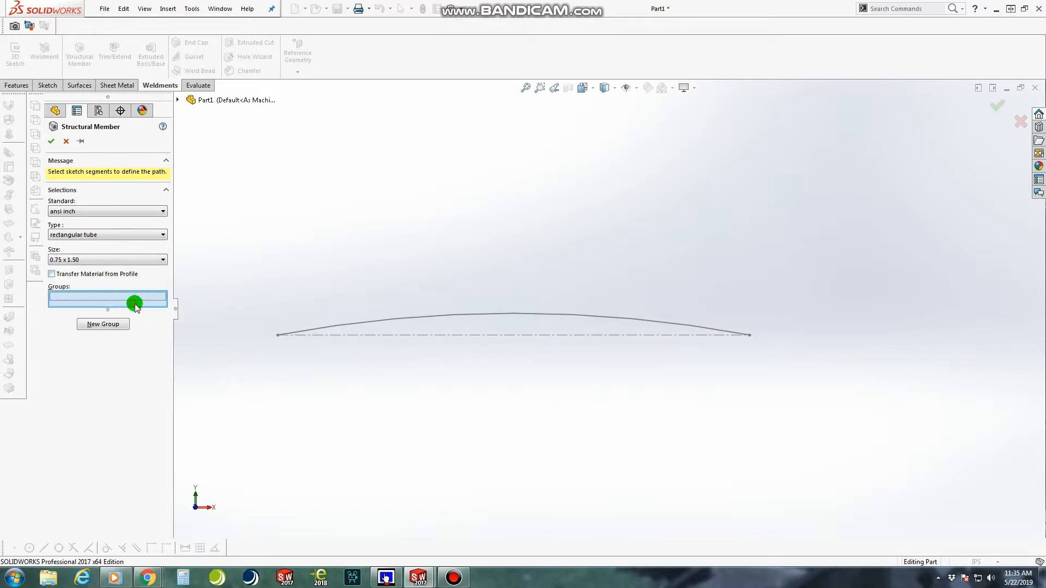
pyautogui.click(342, 325)
pyautogui.moveTo(615, 359)
pyautogui.mouseDown(button='middle')
pyautogui.moveTo(743, 341)
pyautogui.moveTo(714, 353)
pyautogui.moveTo(619, 352)
pyautogui.moveTo(661, 318)
pyautogui.moveTo(605, 343)
pyautogui.moveTo(511, 343)
pyautogui.mouseUp(button='middle')
pyautogui.scroll(-2, 168, 381)
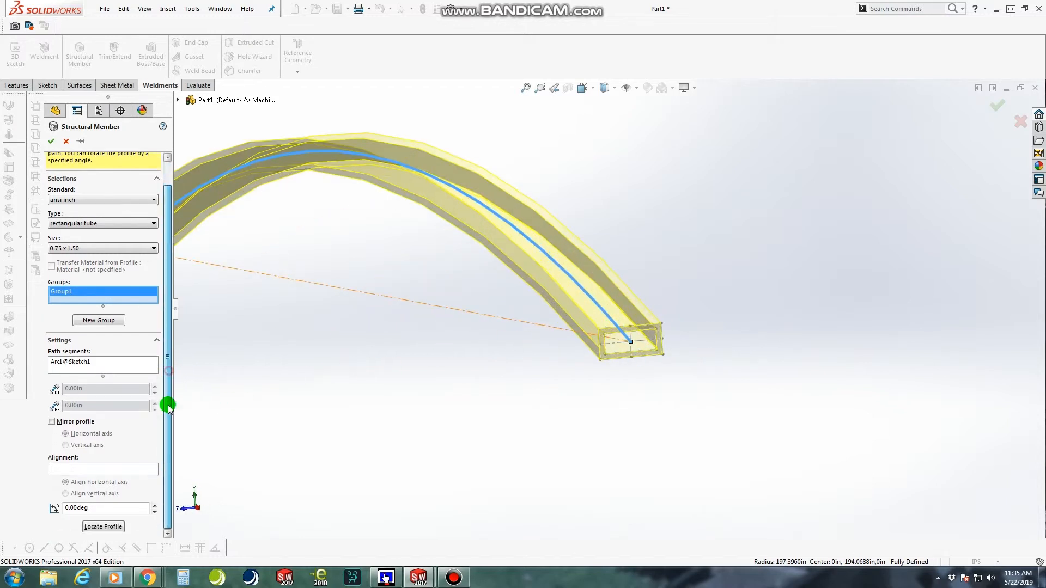
pyautogui.click(104, 528)
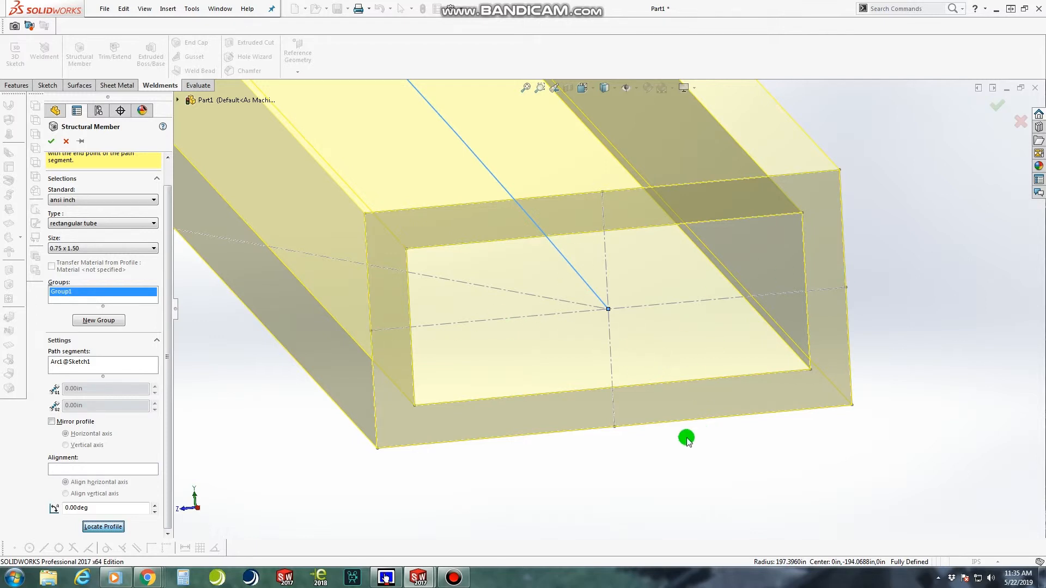
pyautogui.click(616, 430)
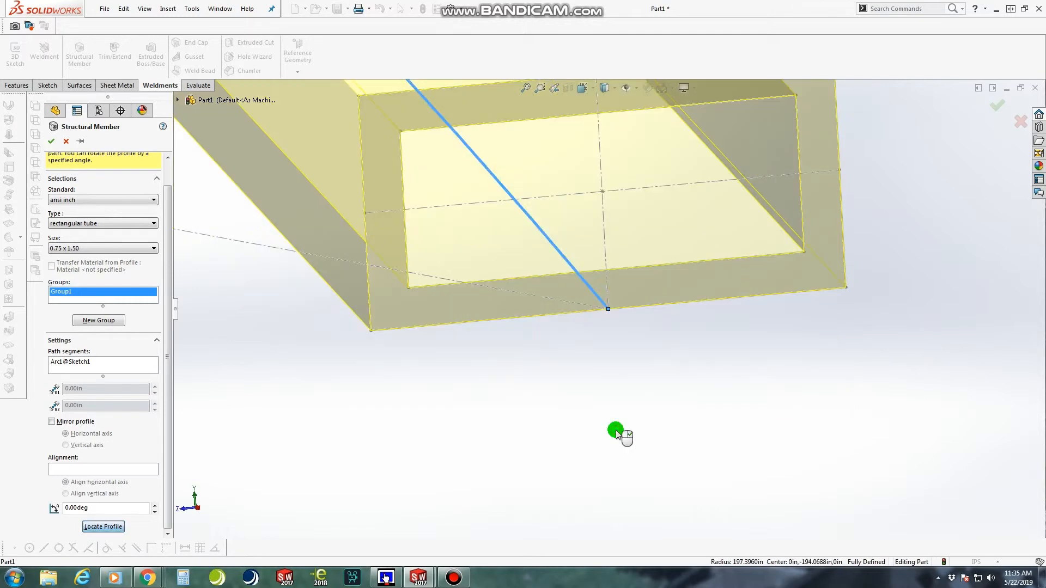
# Try locating the tube profile on the path by its outer lower corner at the other end of the arc.
pyautogui.moveTo(596, 320); pyautogui.dragTo(803, 272, button='middle')
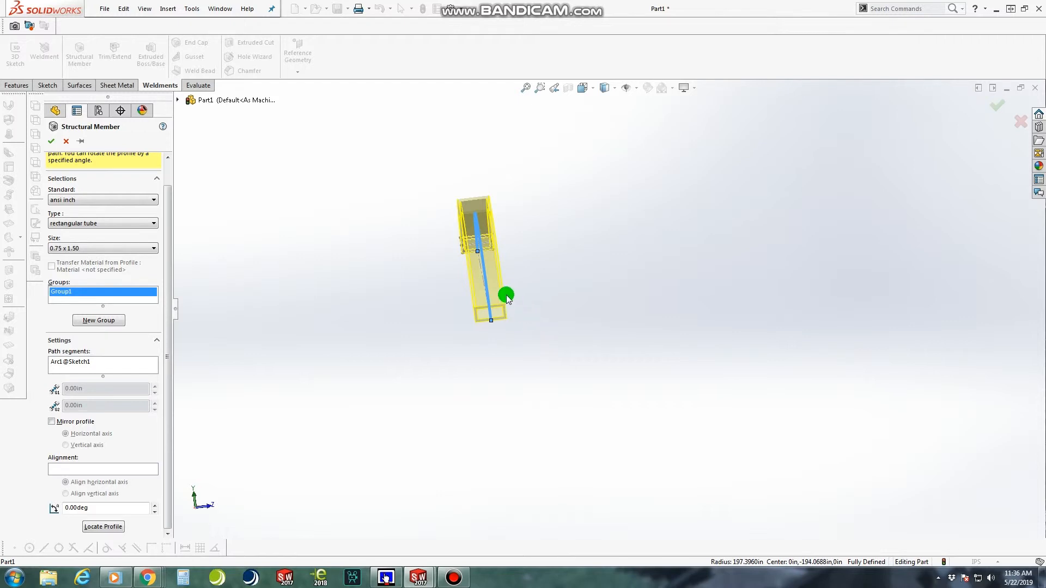
pyautogui.scroll(-5, 510, 322)
pyautogui.moveTo(518, 275); pyautogui.dragTo(316, 341, button='middle')
pyautogui.scroll(3, 768, 276)
pyautogui.scroll(-5, 482, 316)
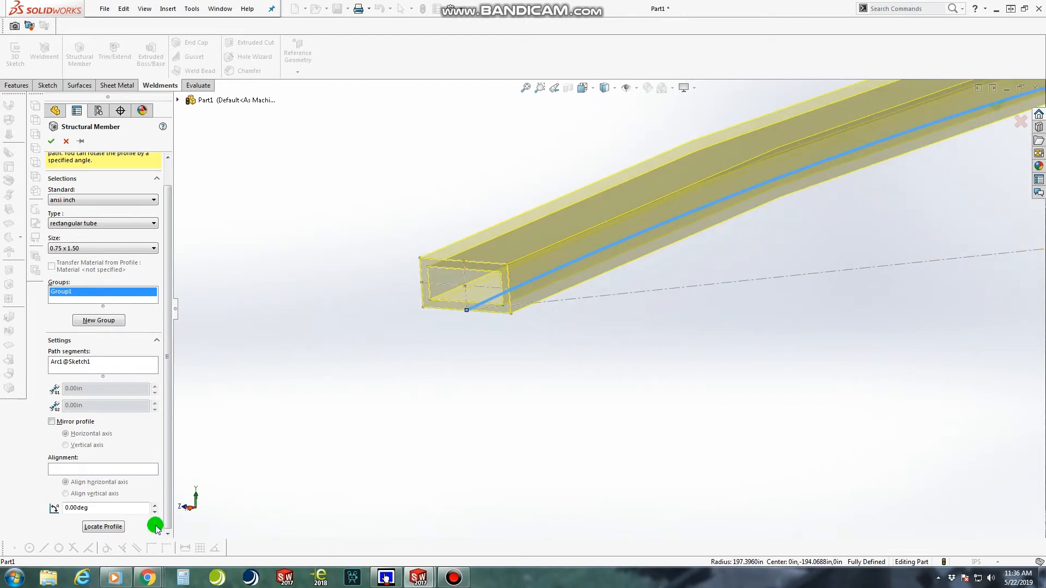
pyautogui.click(103, 526)
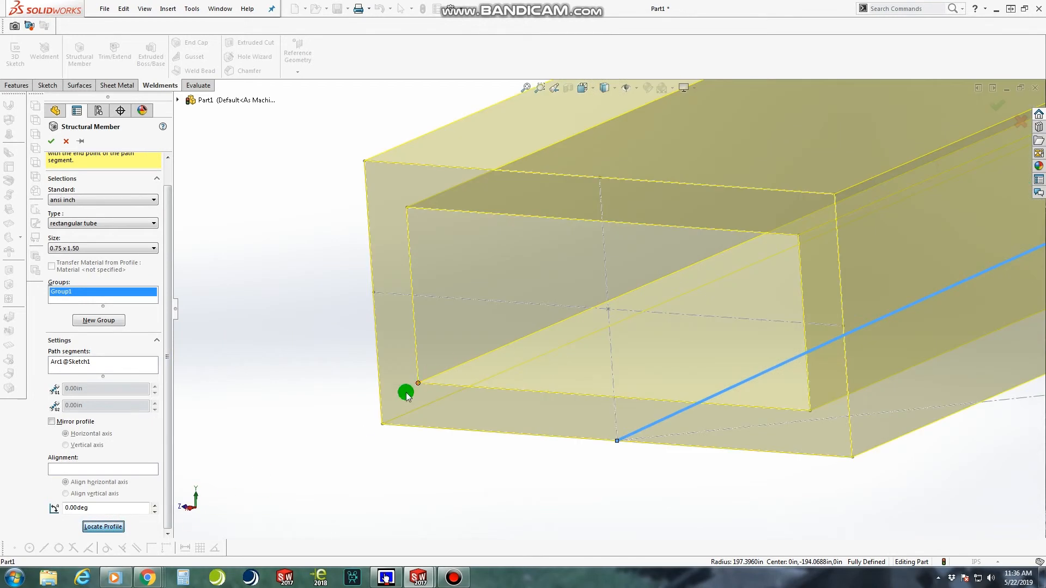
pyautogui.click(382, 424)
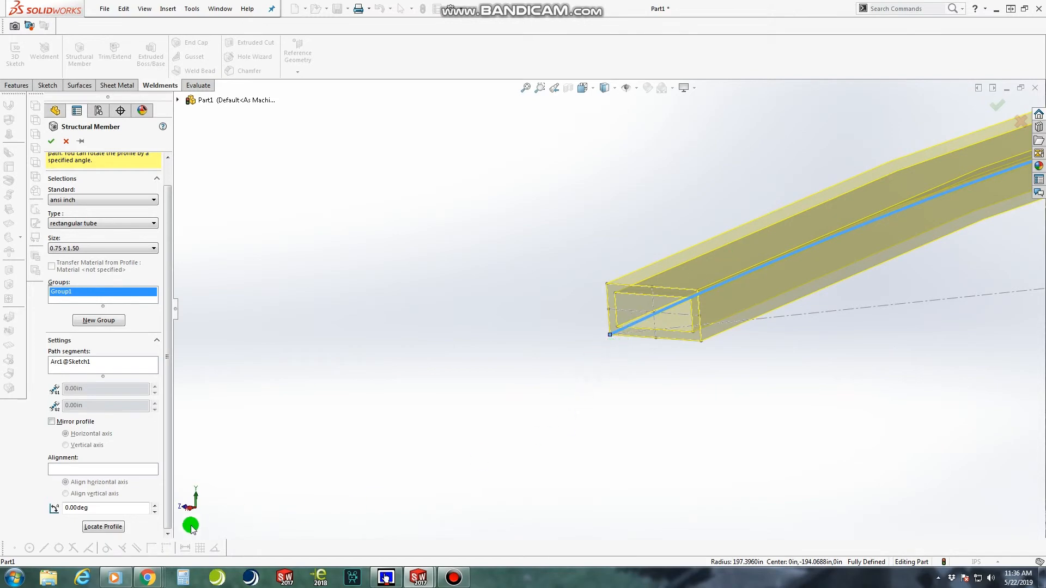
# Relocate the profile to the midpoint of its outer bottom edge and create the structural member.
pyautogui.click(103, 526)
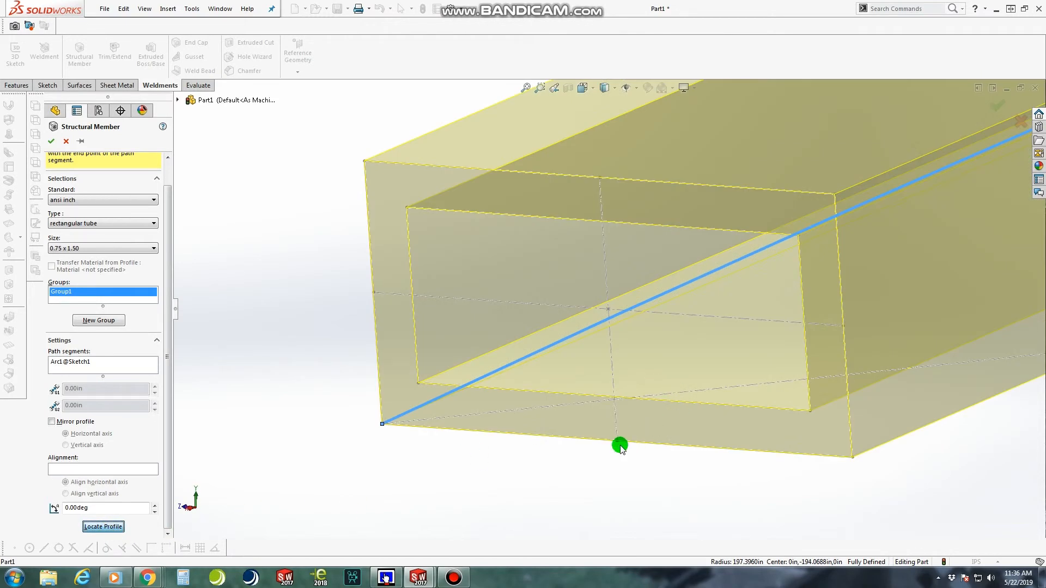
pyautogui.click(617, 443)
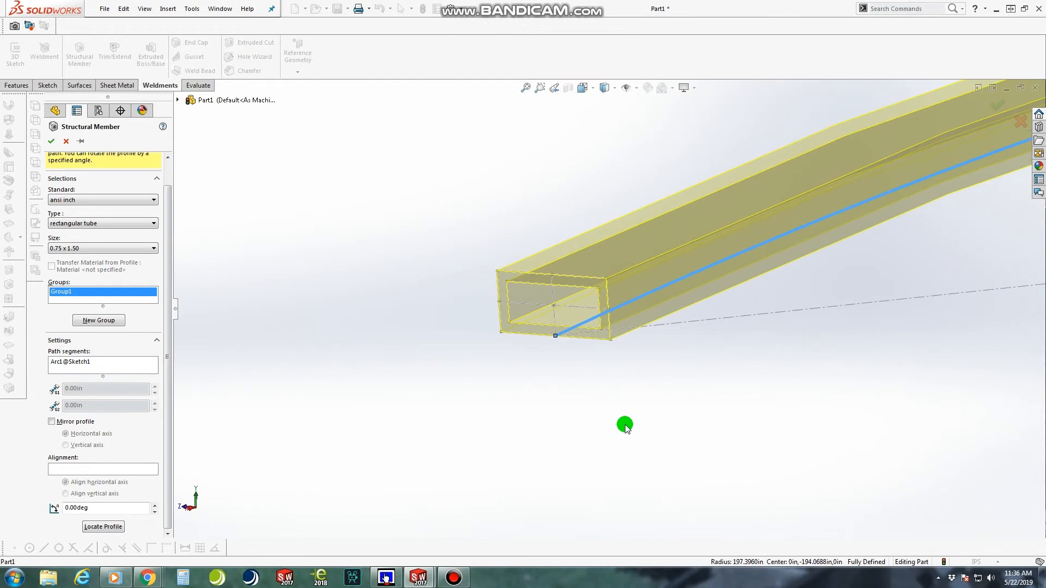
pyautogui.click(50, 141)
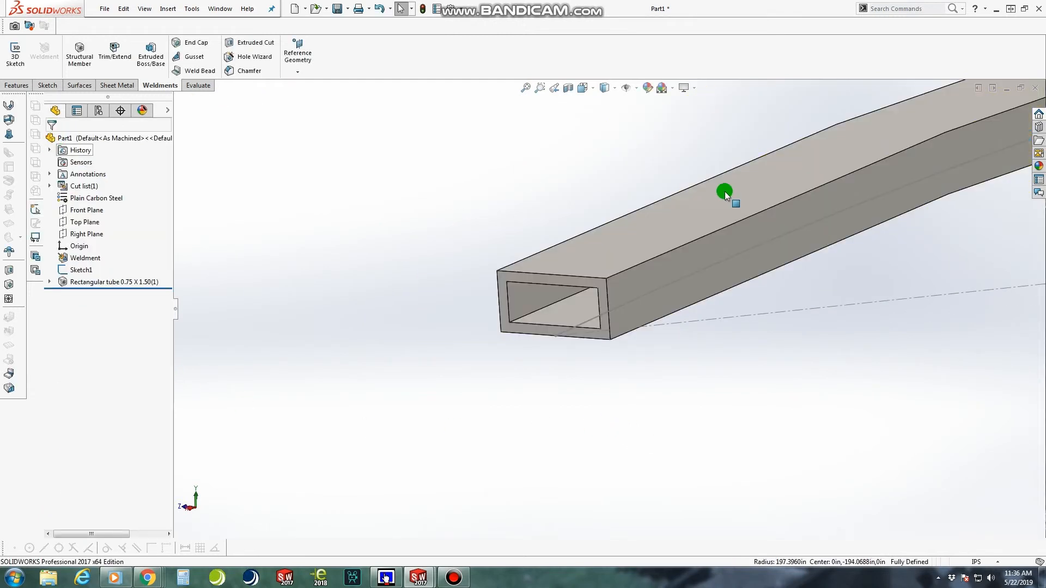
# Select the Front Plane and examine the position of the curved tube relative to it.
pyautogui.moveTo(681, 305); pyautogui.dragTo(602, 329, button='middle')
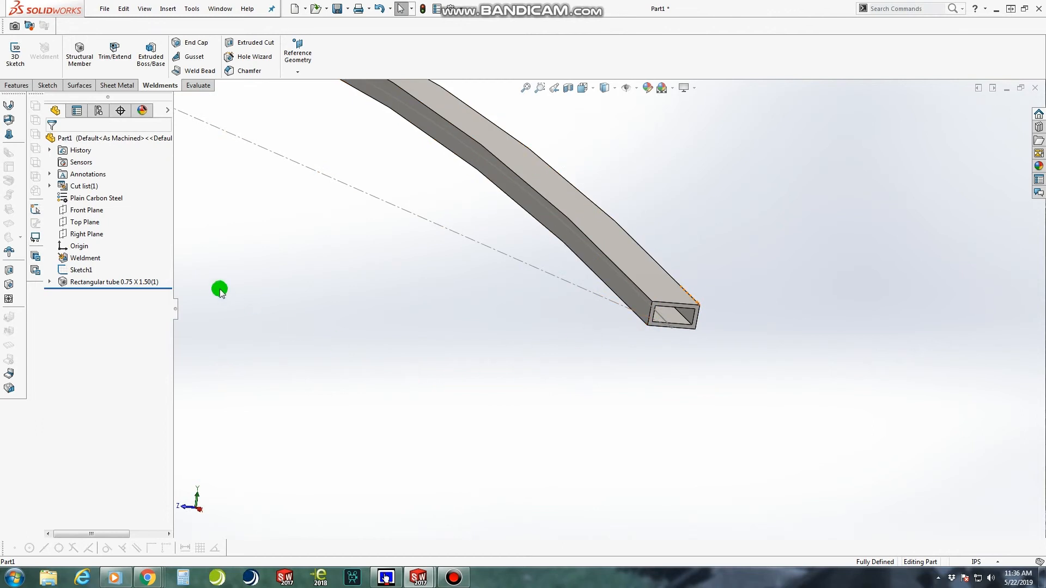
pyautogui.click(85, 211)
pyautogui.moveTo(493, 257)
pyautogui.mouseDown(button='middle')
pyautogui.moveTo(741, 257)
pyautogui.moveTo(497, 292)
pyautogui.moveTo(437, 287)
pyautogui.moveTo(493, 308)
pyautogui.moveTo(502, 357)
pyautogui.moveTo(490, 355)
pyautogui.moveTo(506, 357)
pyautogui.moveTo(488, 303)
pyautogui.moveTo(497, 358)
pyautogui.moveTo(519, 341)
pyautogui.moveTo(453, 346)
pyautogui.mouseUp(button='middle')
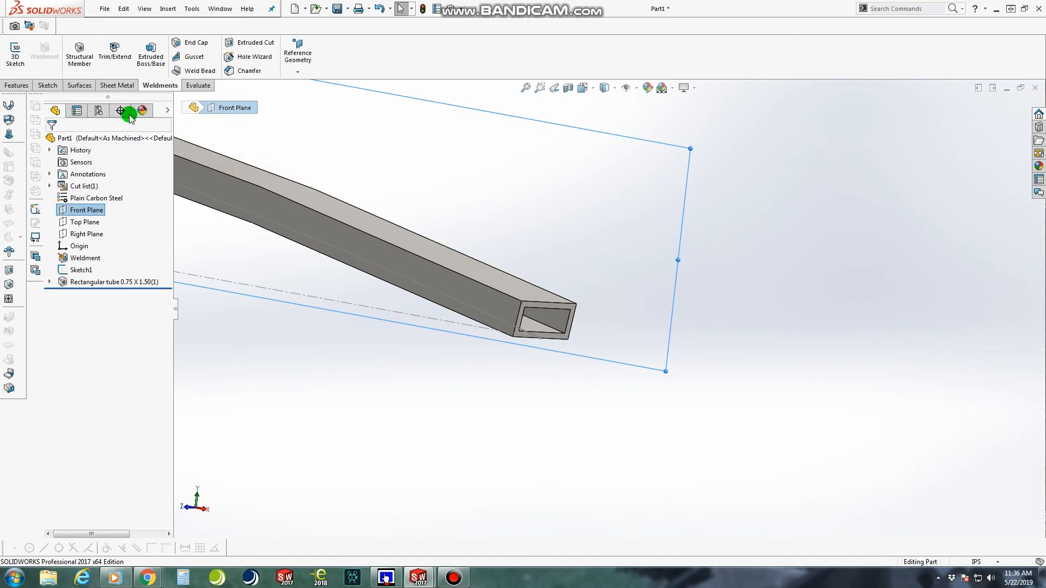
pyautogui.scroll(2, 291, 289)
pyautogui.moveTo(392, 279)
pyautogui.mouseDown(button='middle')
pyautogui.moveTo(465, 325)
pyautogui.moveTo(426, 258)
pyautogui.moveTo(377, 254)
pyautogui.mouseUp(button='middle')
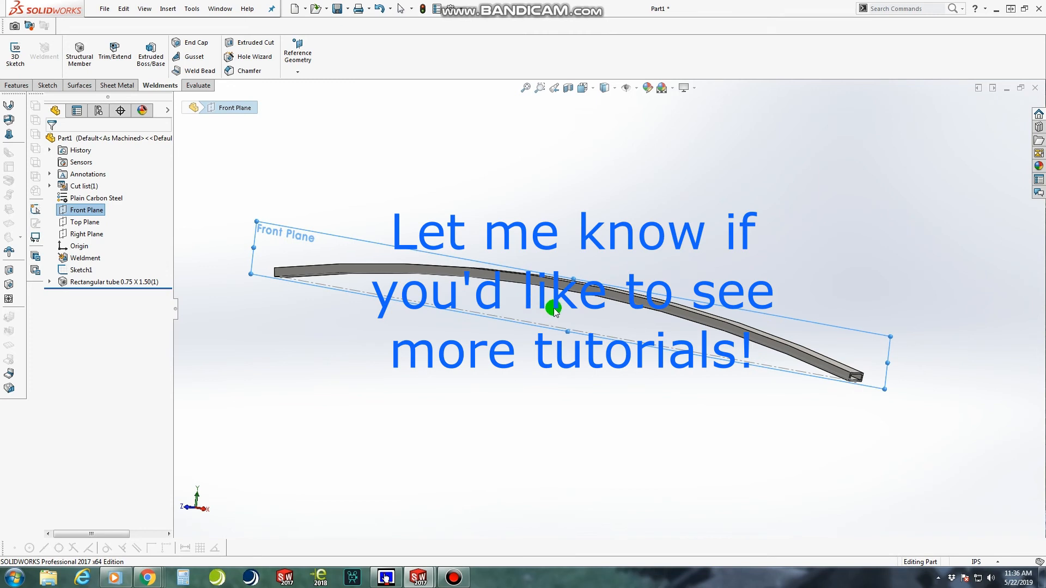